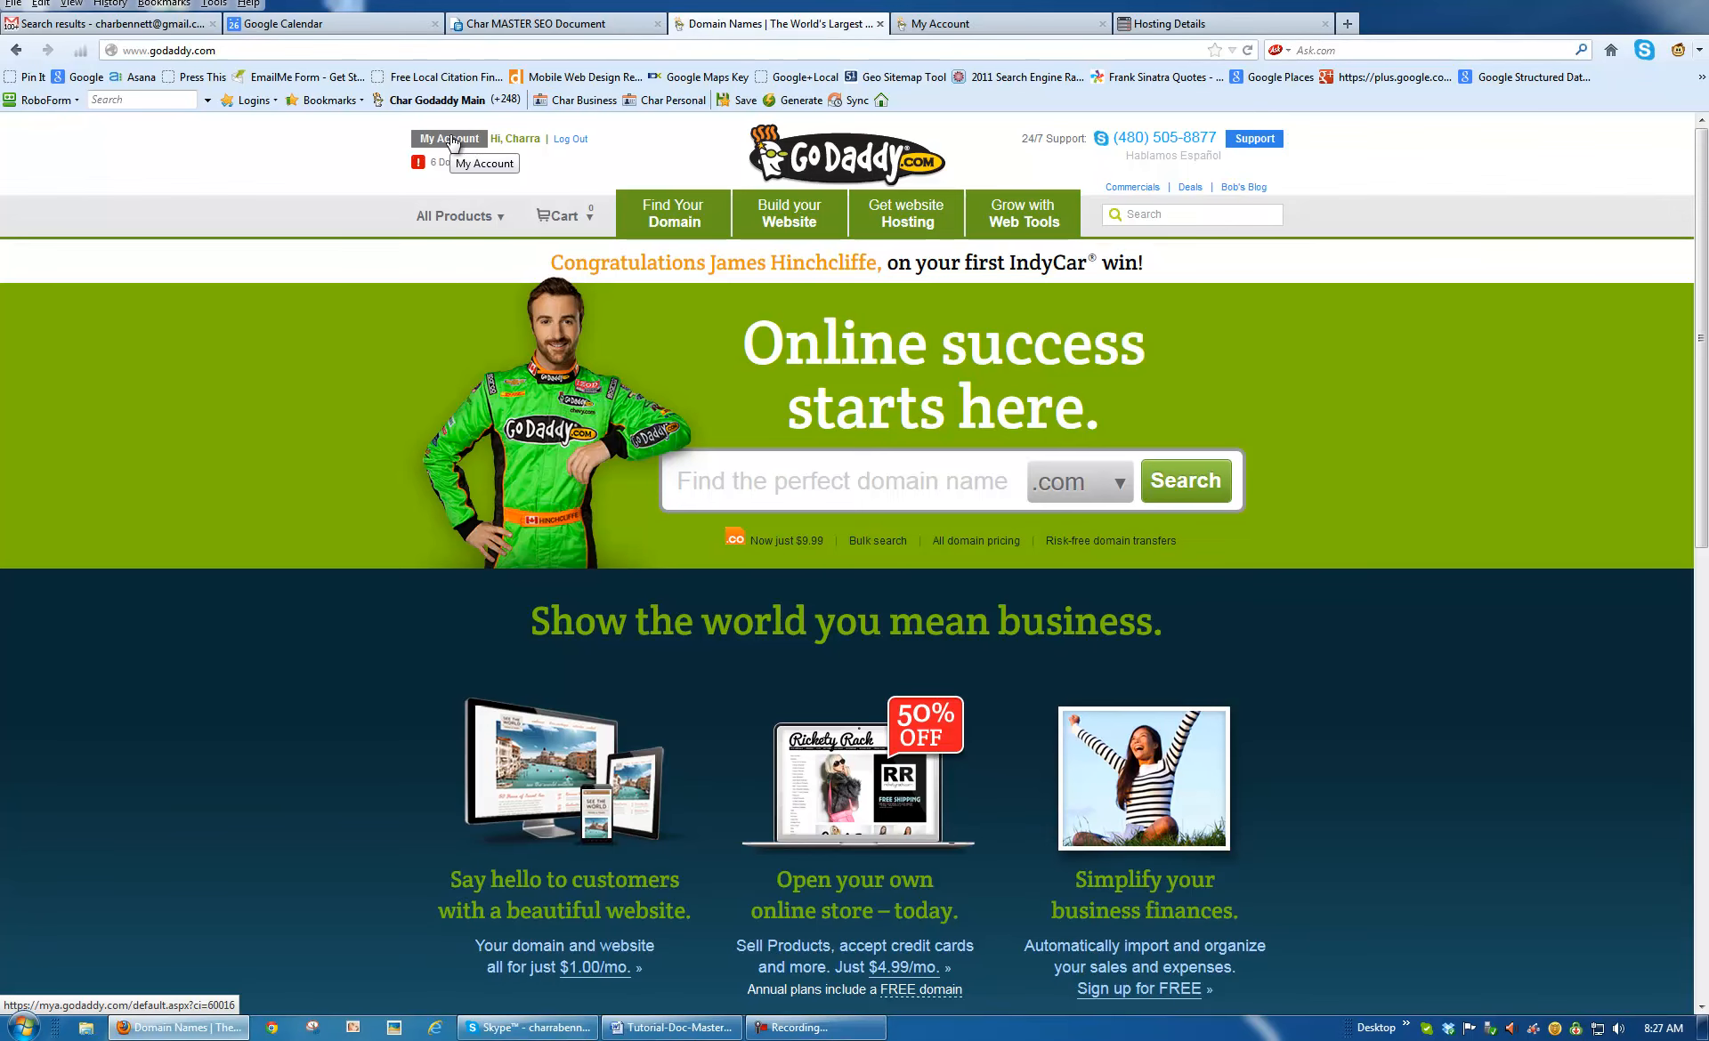
Step: Launch the charhammett.com web hosting account from the GoDaddy account's products and go to its hosting details
left_click(452, 140)
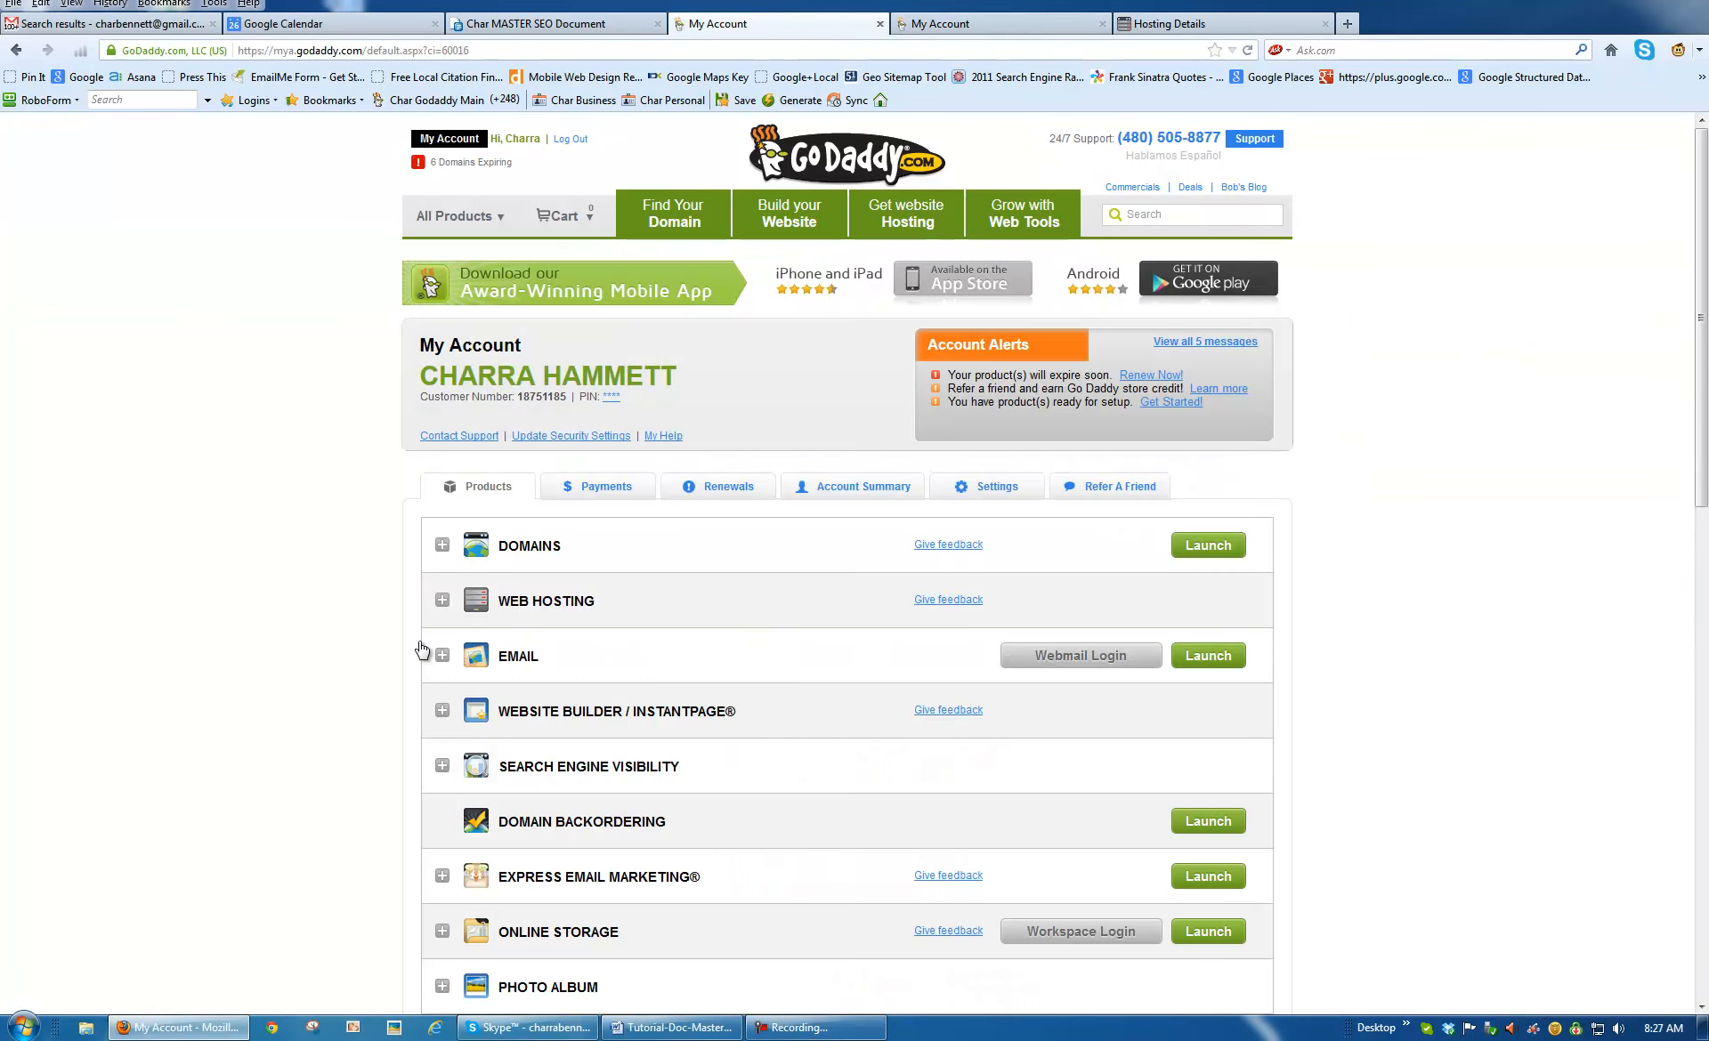
left_click(454, 605)
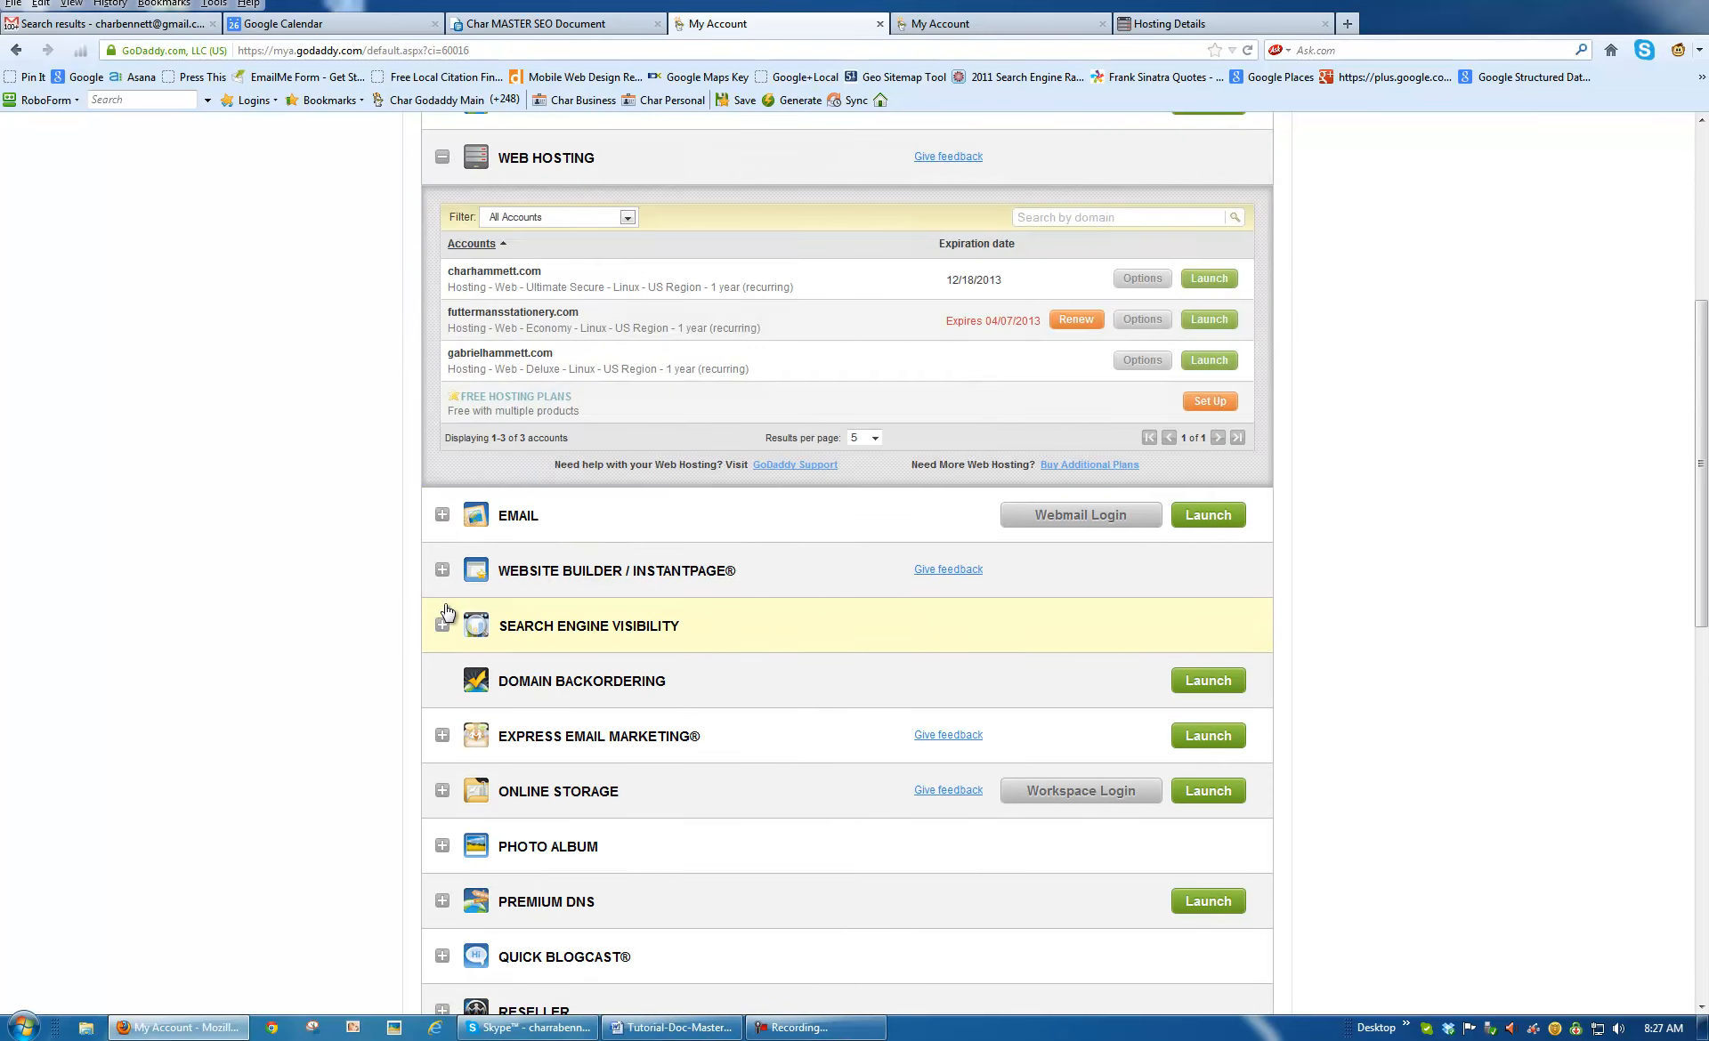
left_click(1209, 279)
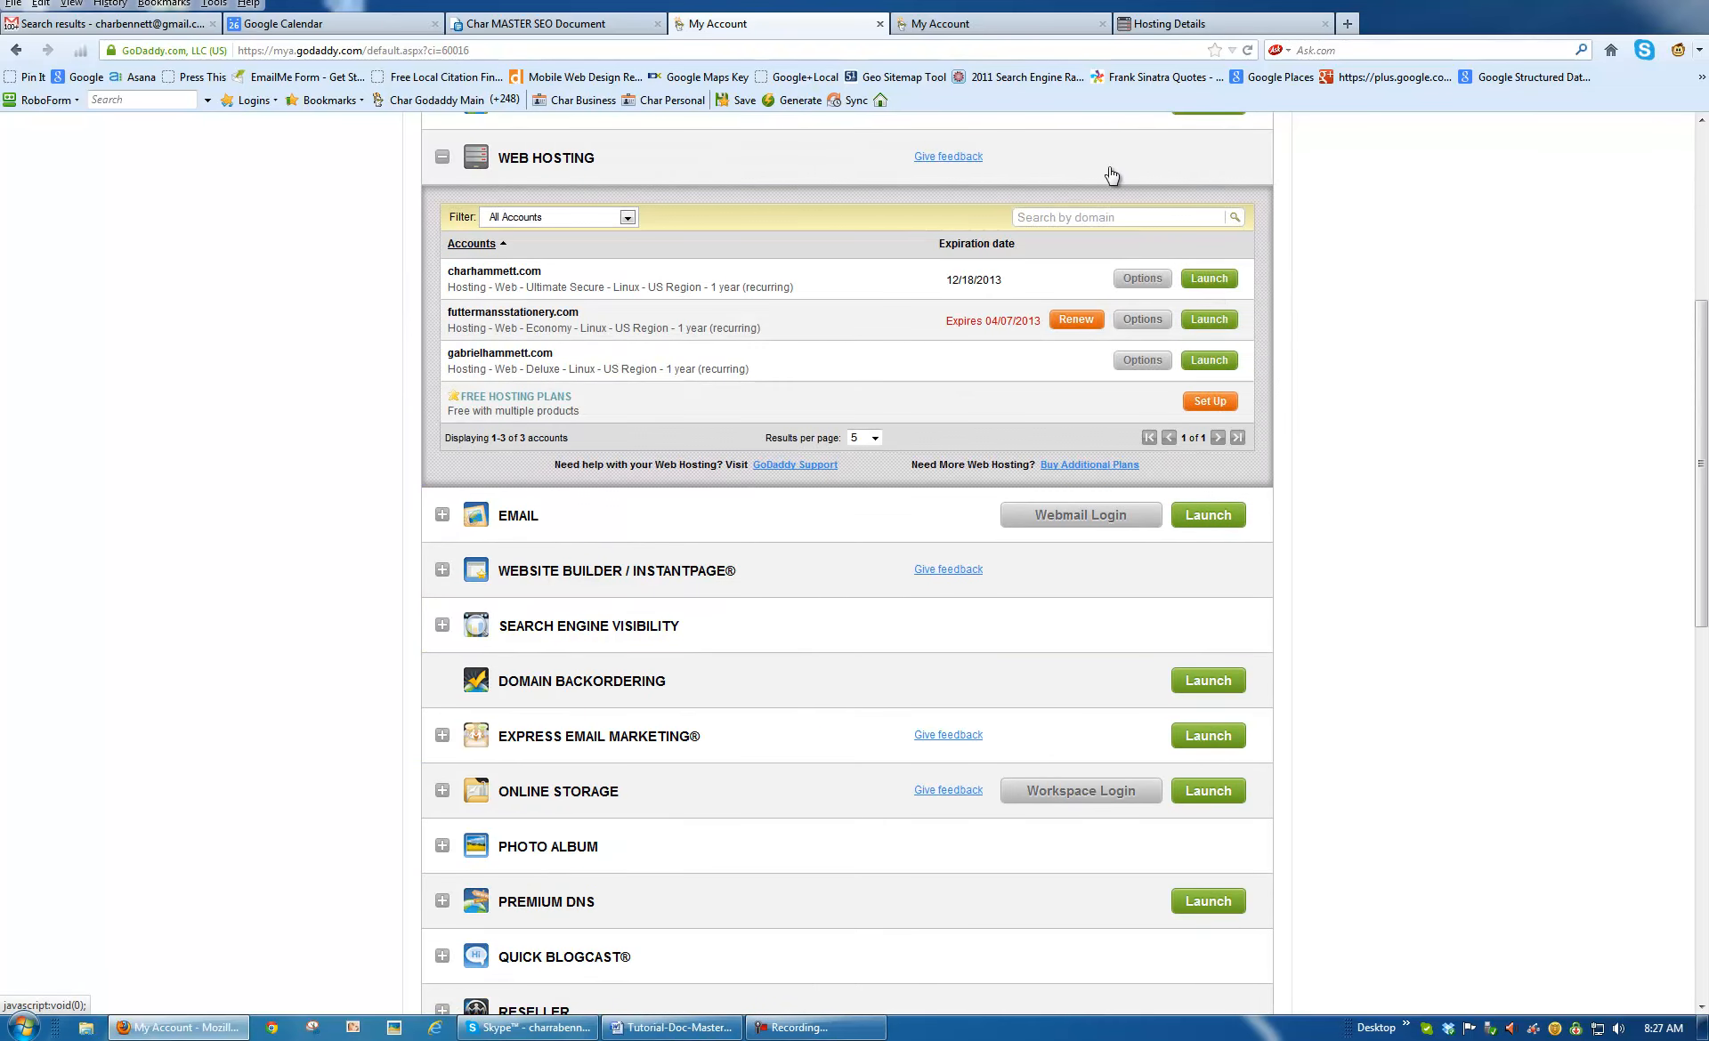
left_click(1184, 23)
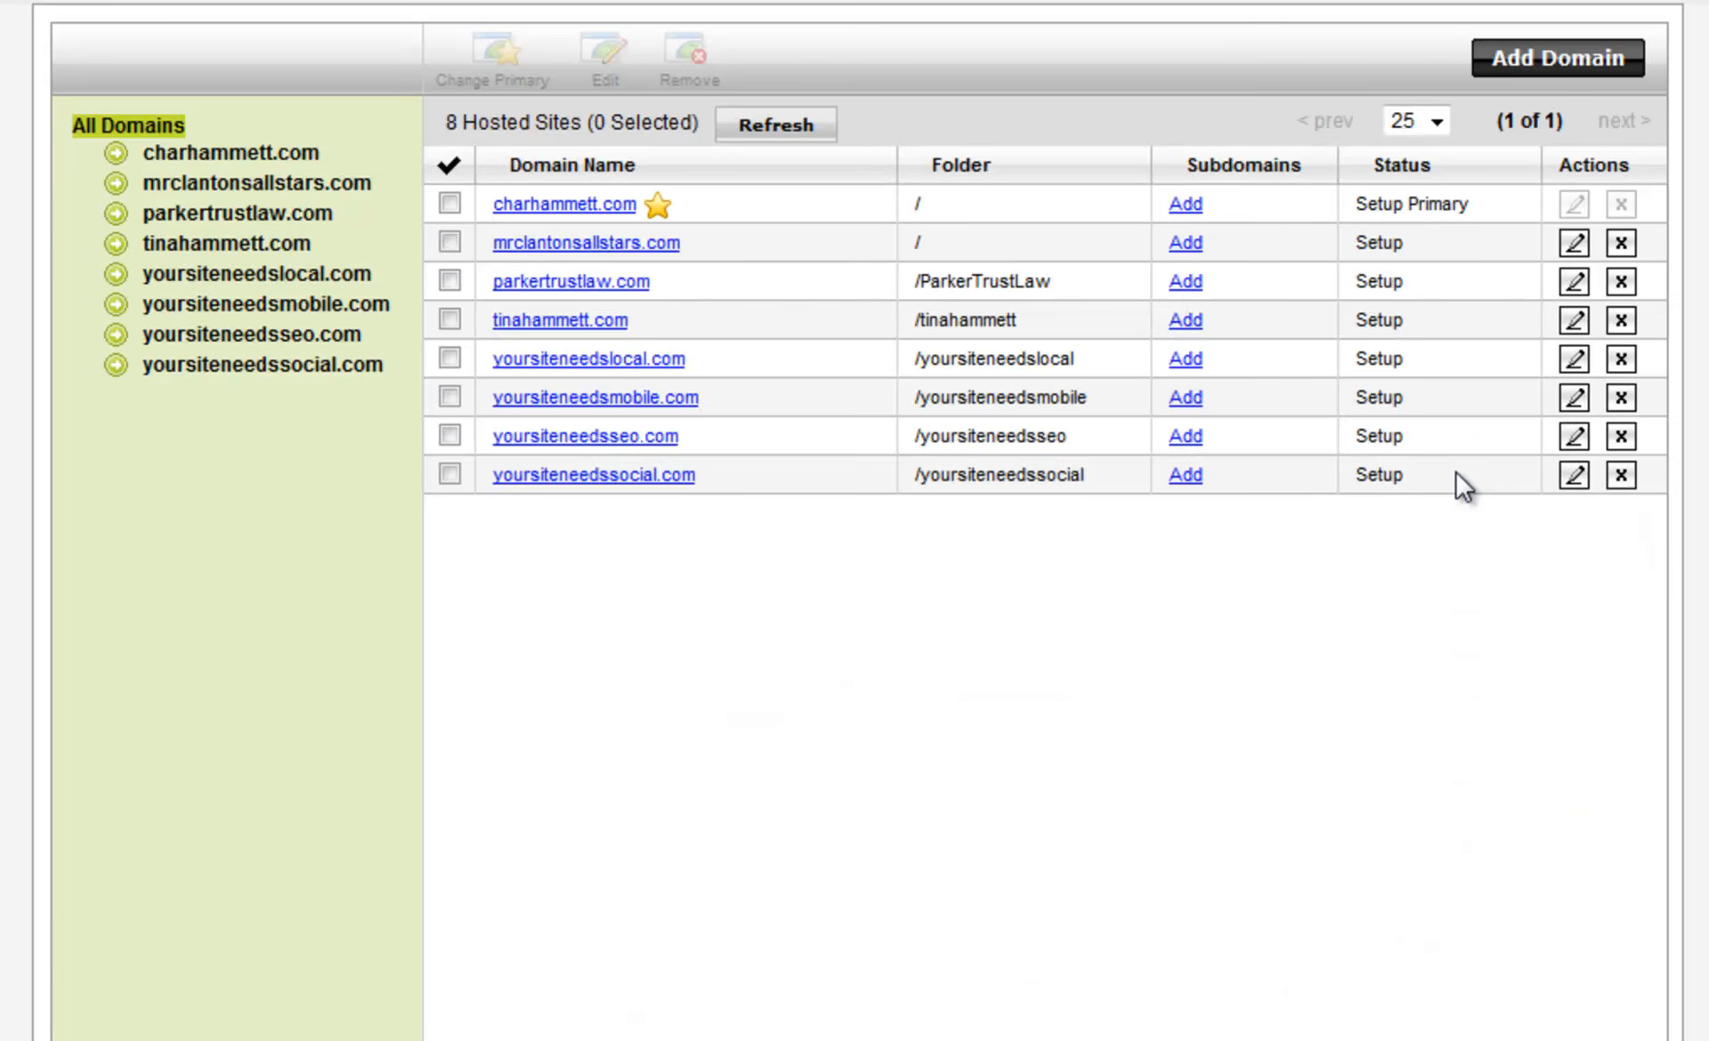
Step: Examine the Add Domain form and its folder destination picker, leaving both without adding a domain
left_click(1584, 58)
left_click(265, 706)
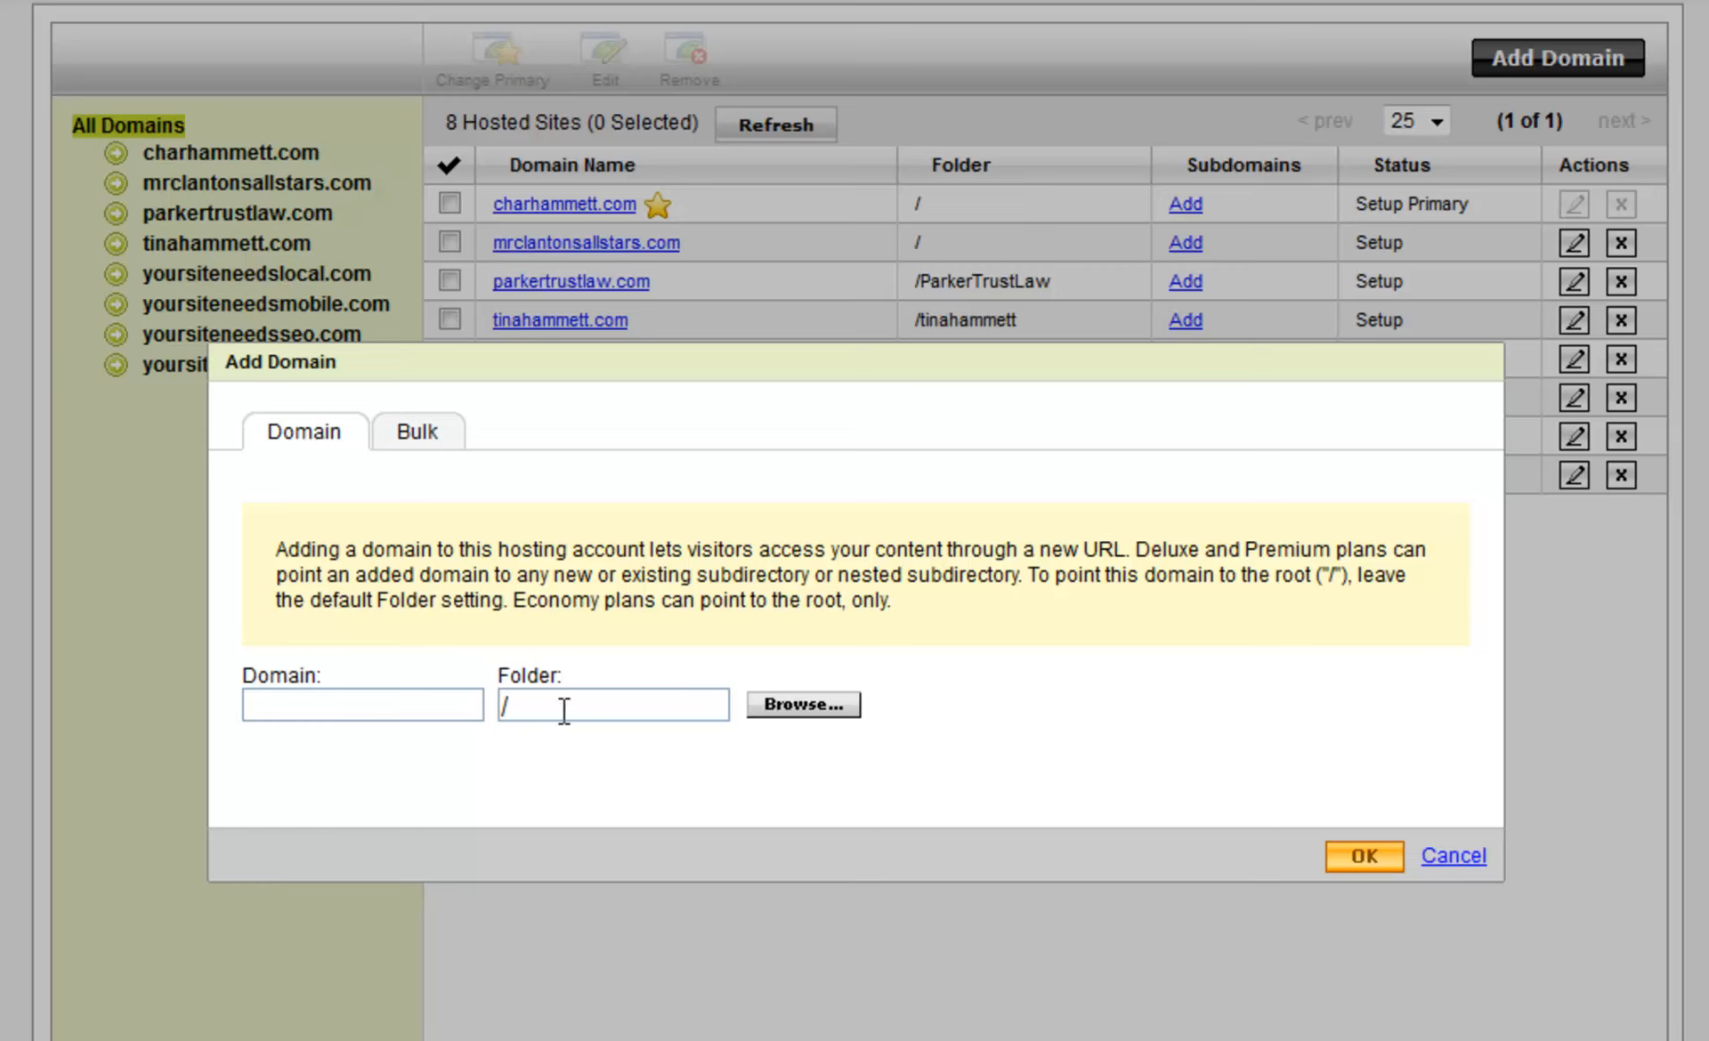
left_click(820, 708)
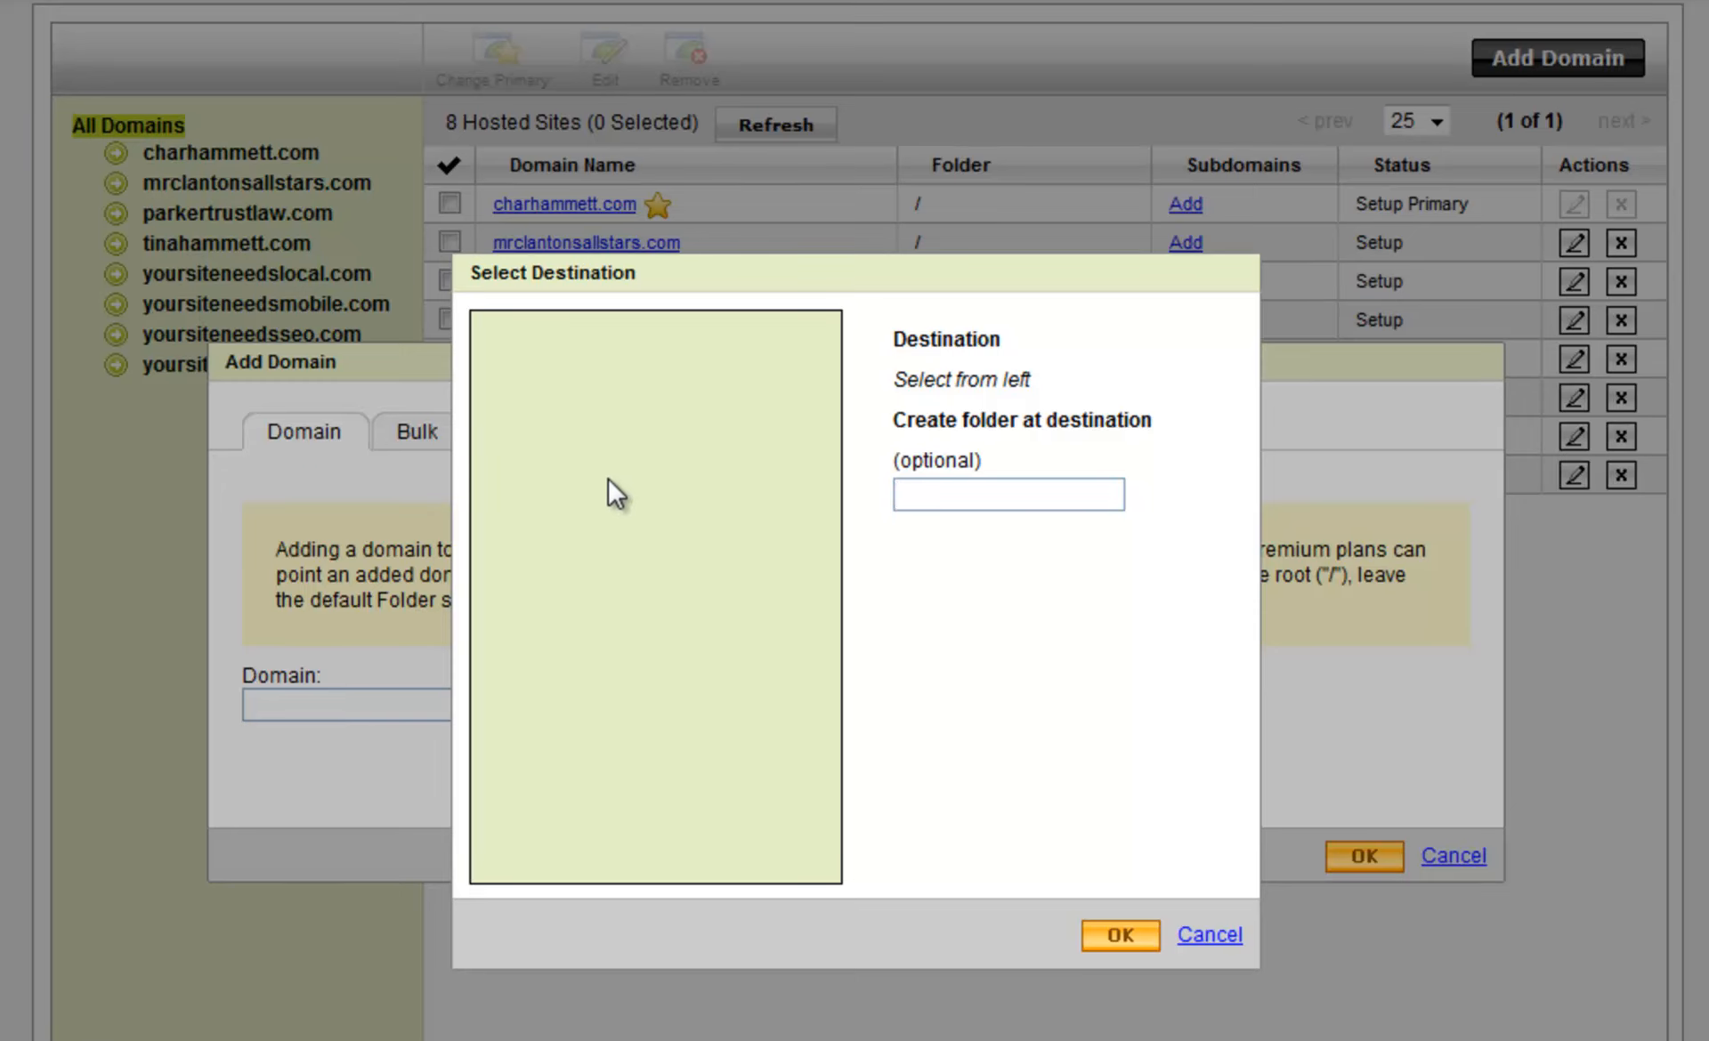
left_click(1206, 937)
left_click(1460, 857)
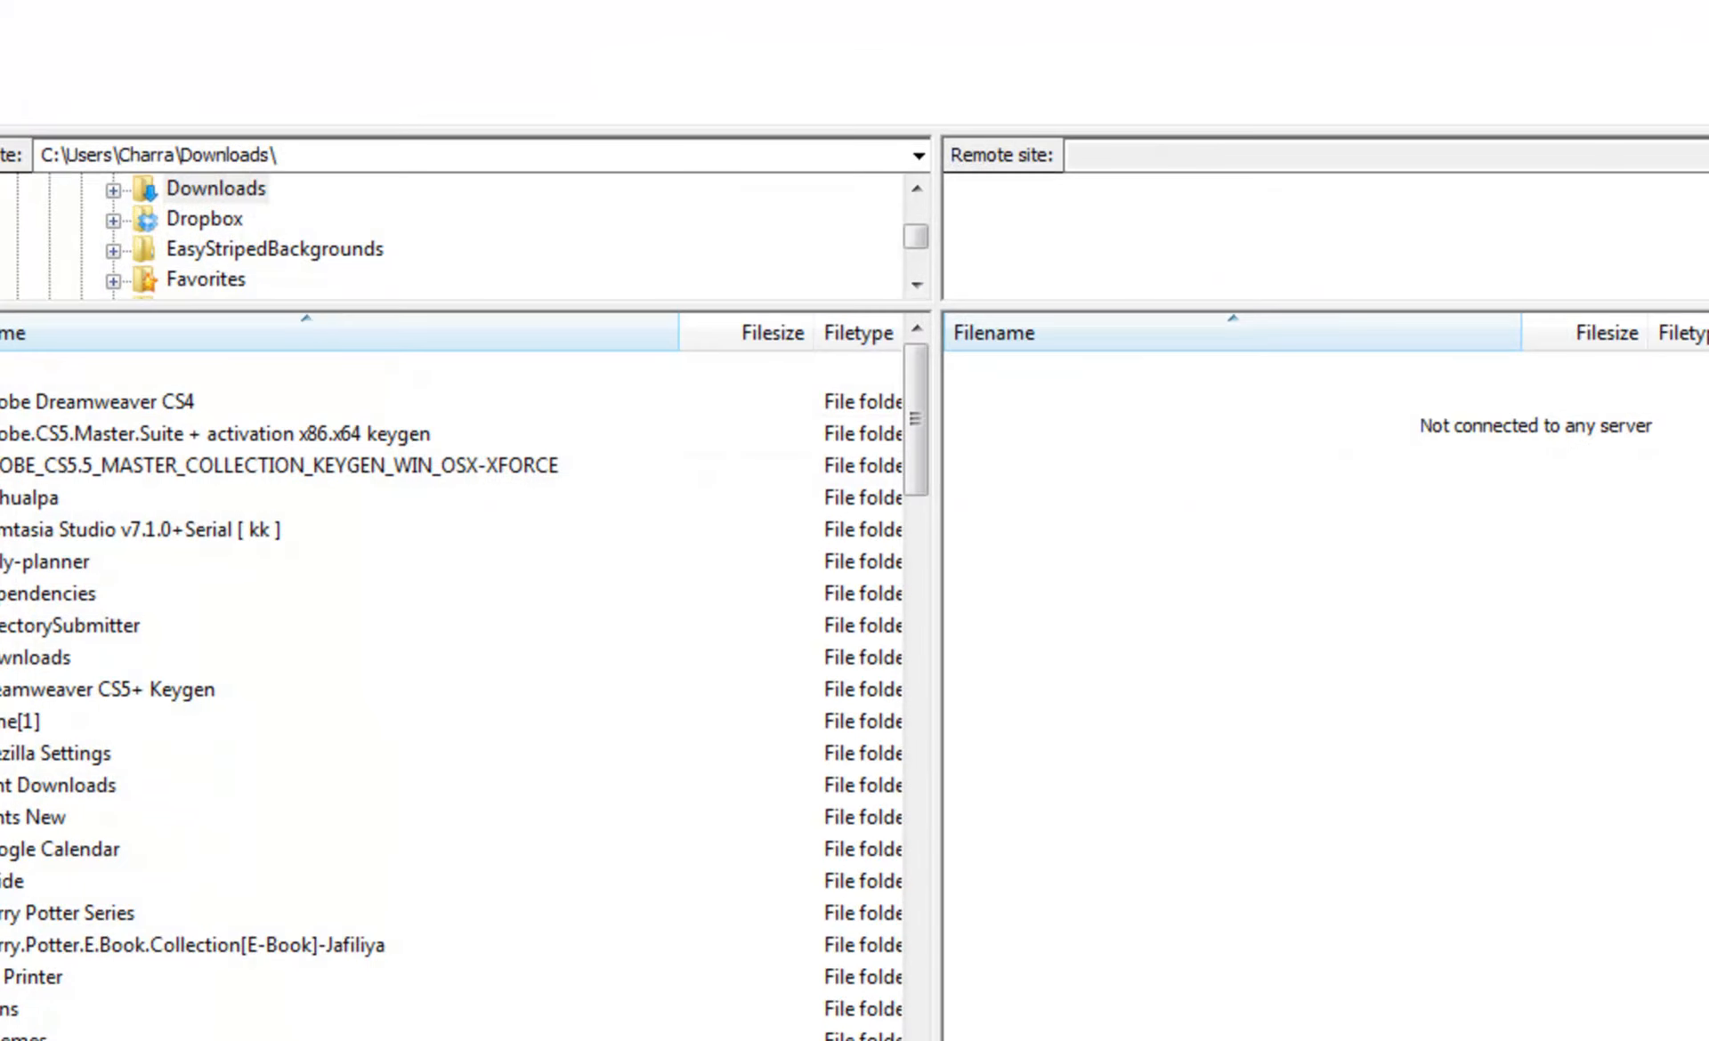
Step: Switch to the FTP client and connect to the saved charhammett.com site from the Site Manager
left_click(0, 0)
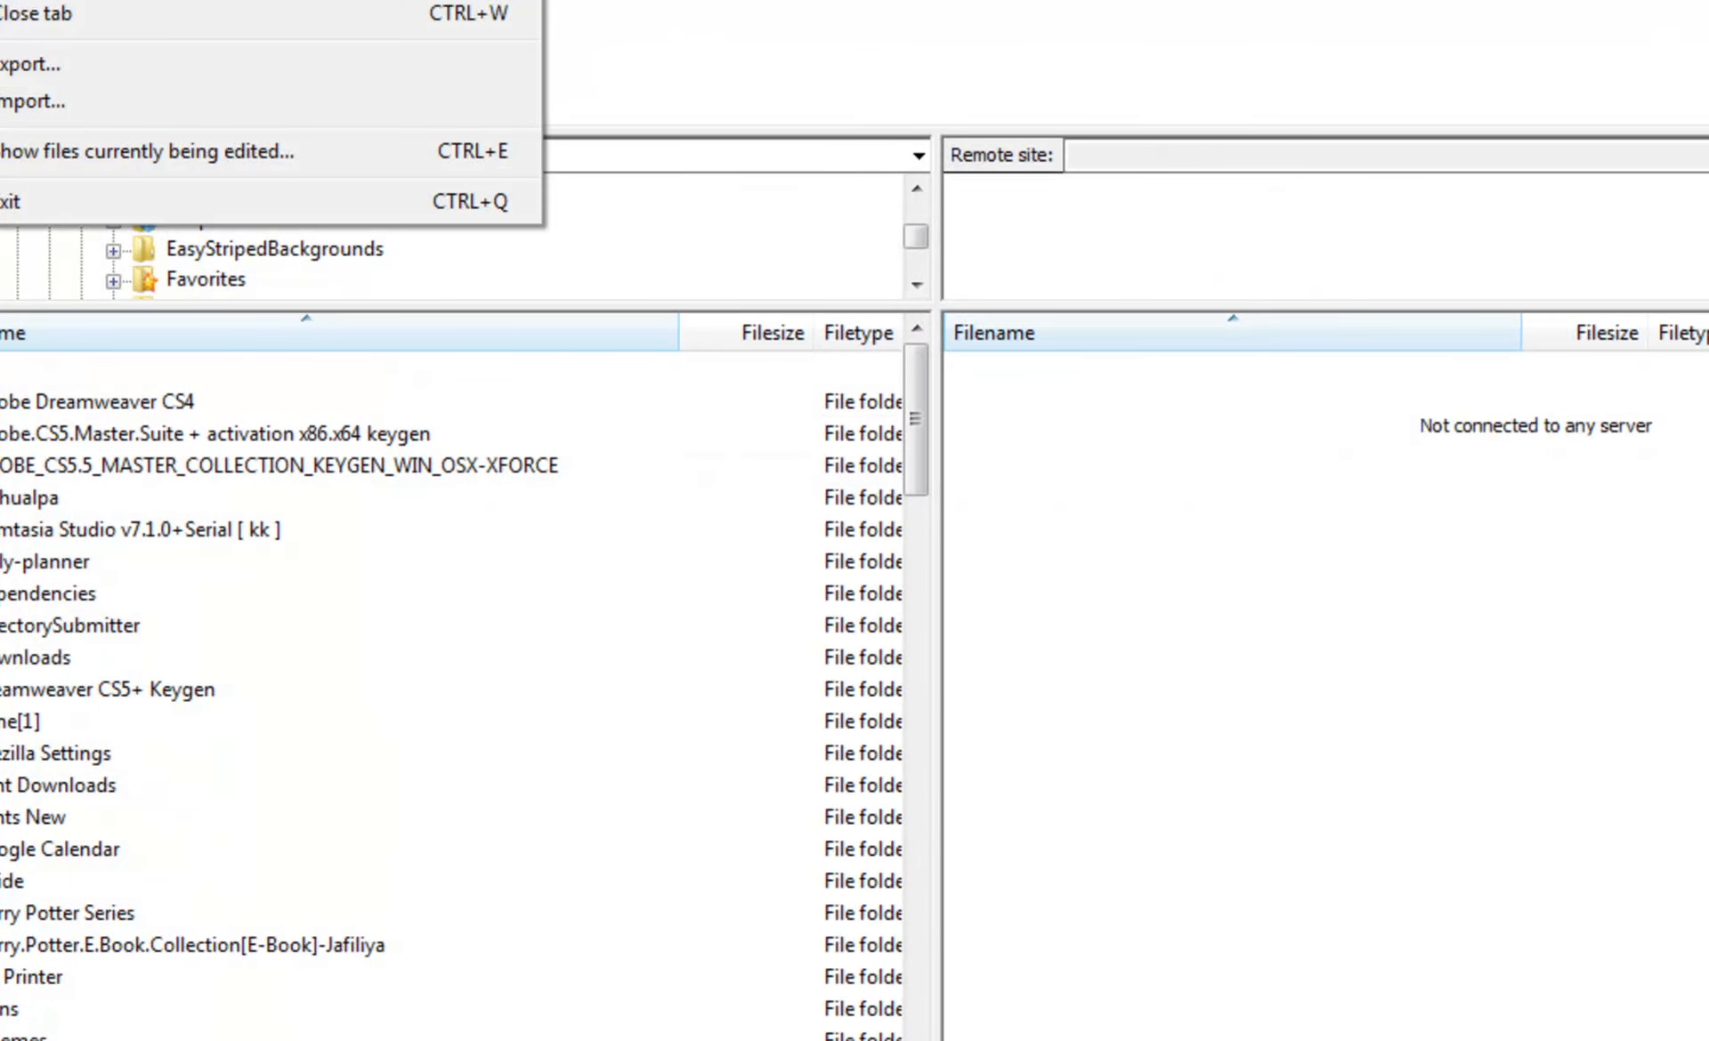
left_click(35, 0)
scroll(621, 573, "down", 4)
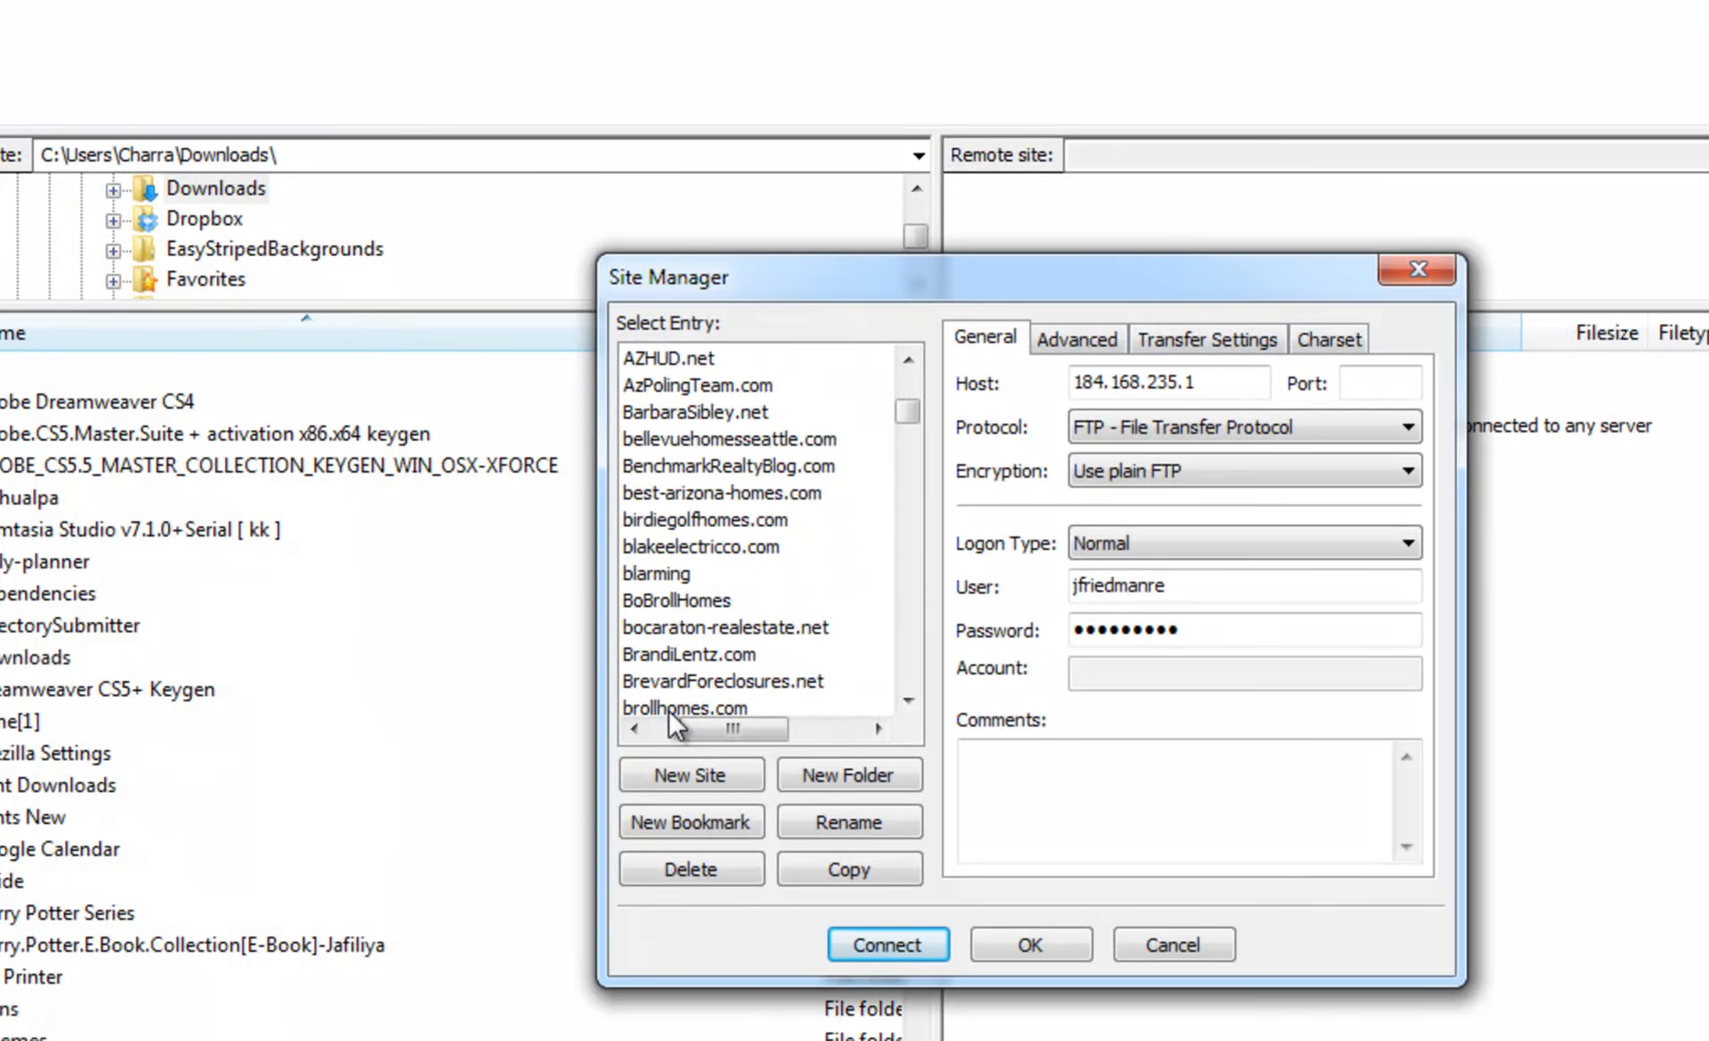
scroll(744, 516, "down", 3)
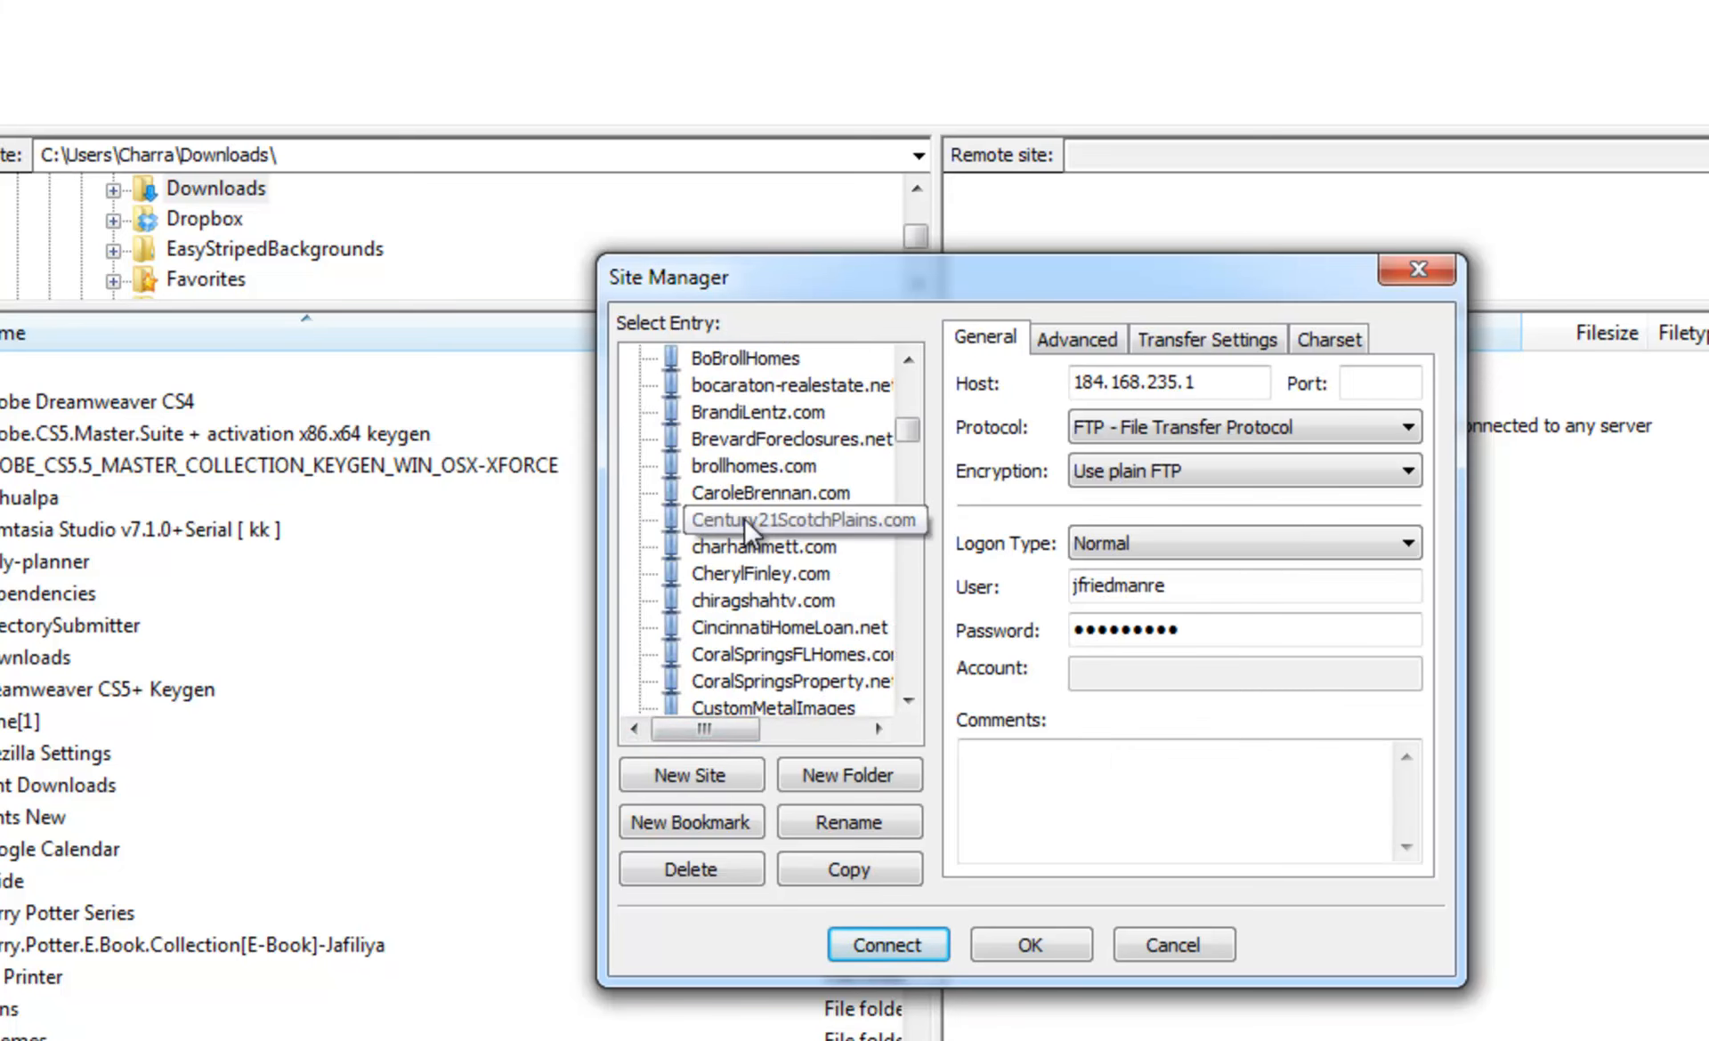
scroll(744, 517, "down", 5)
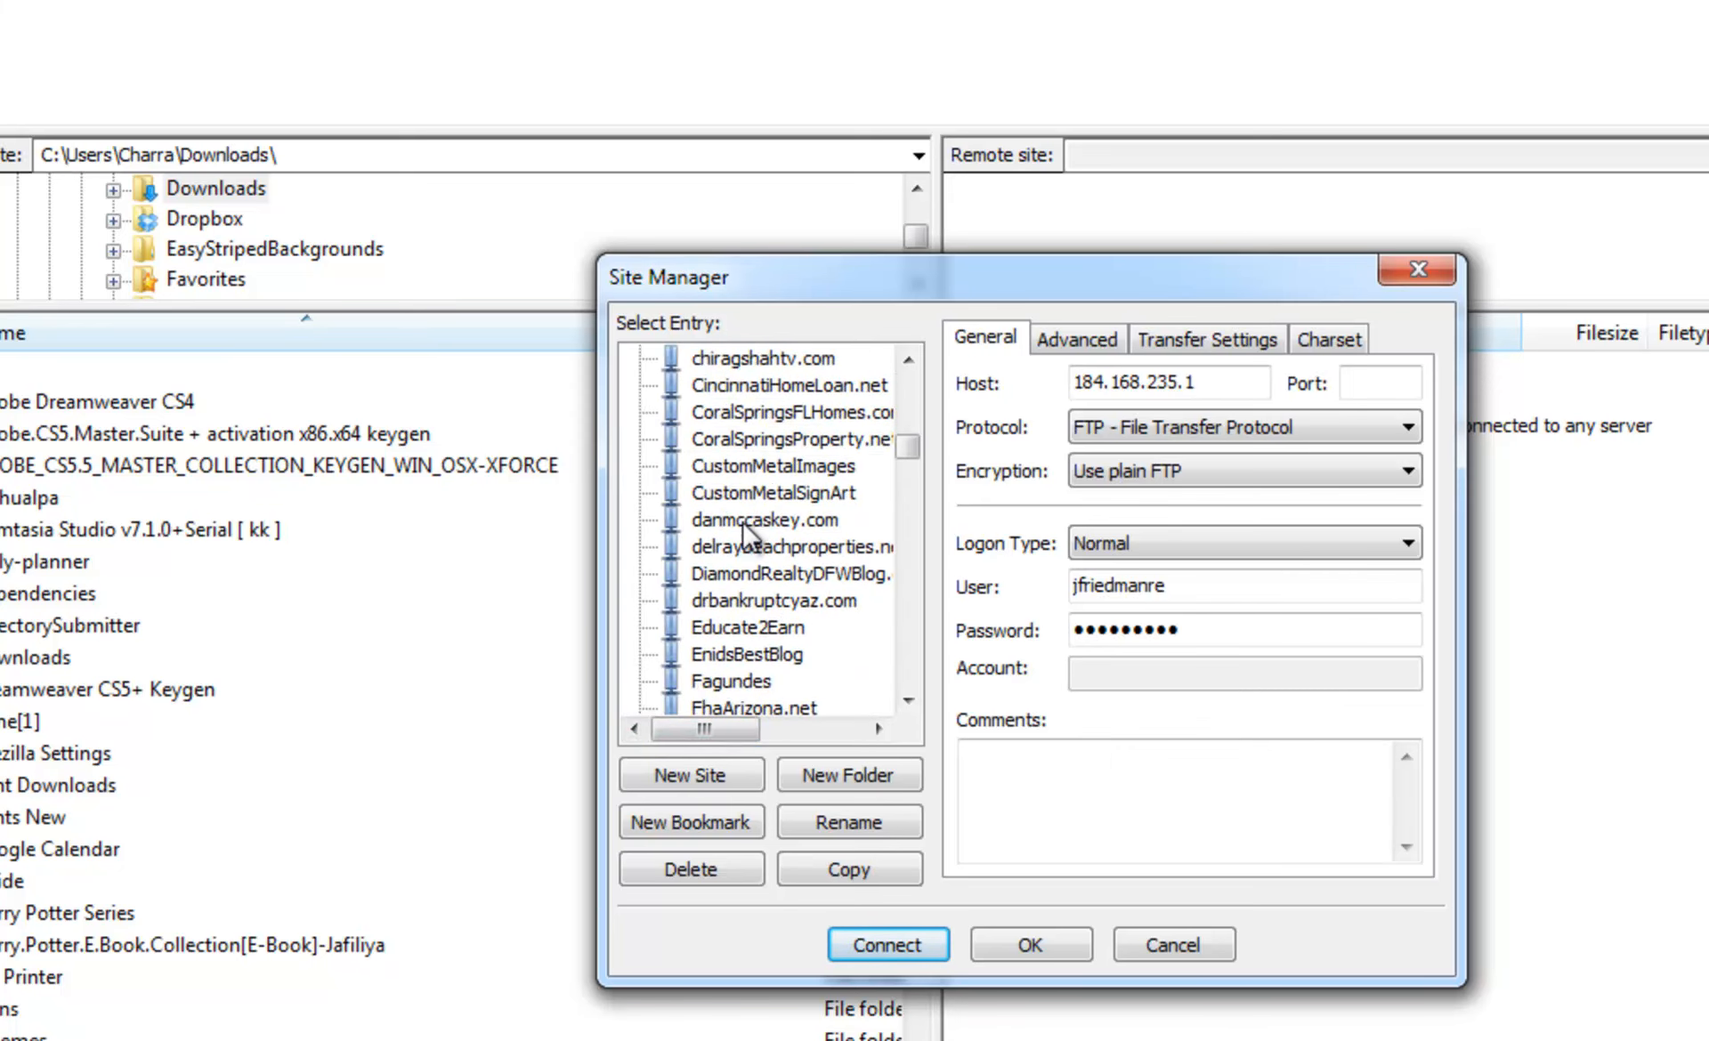
scroll(744, 534, "up", 4)
double_click(732, 466)
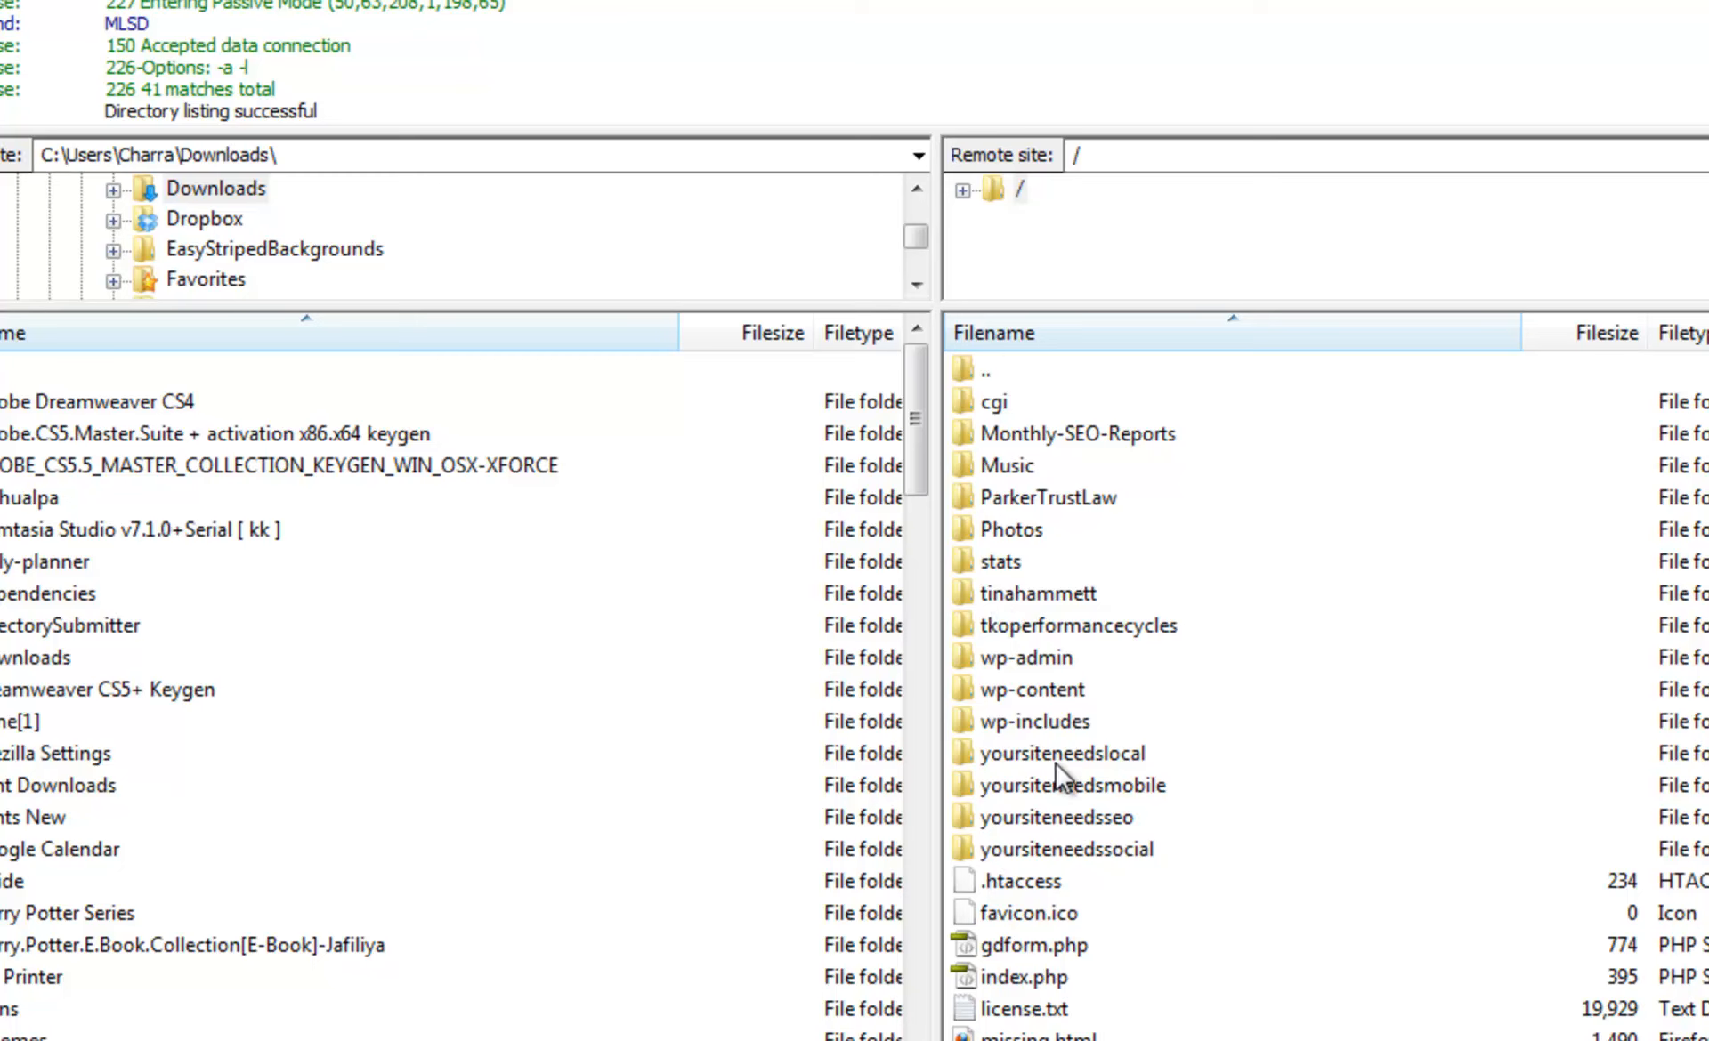
left_click(1022, 621)
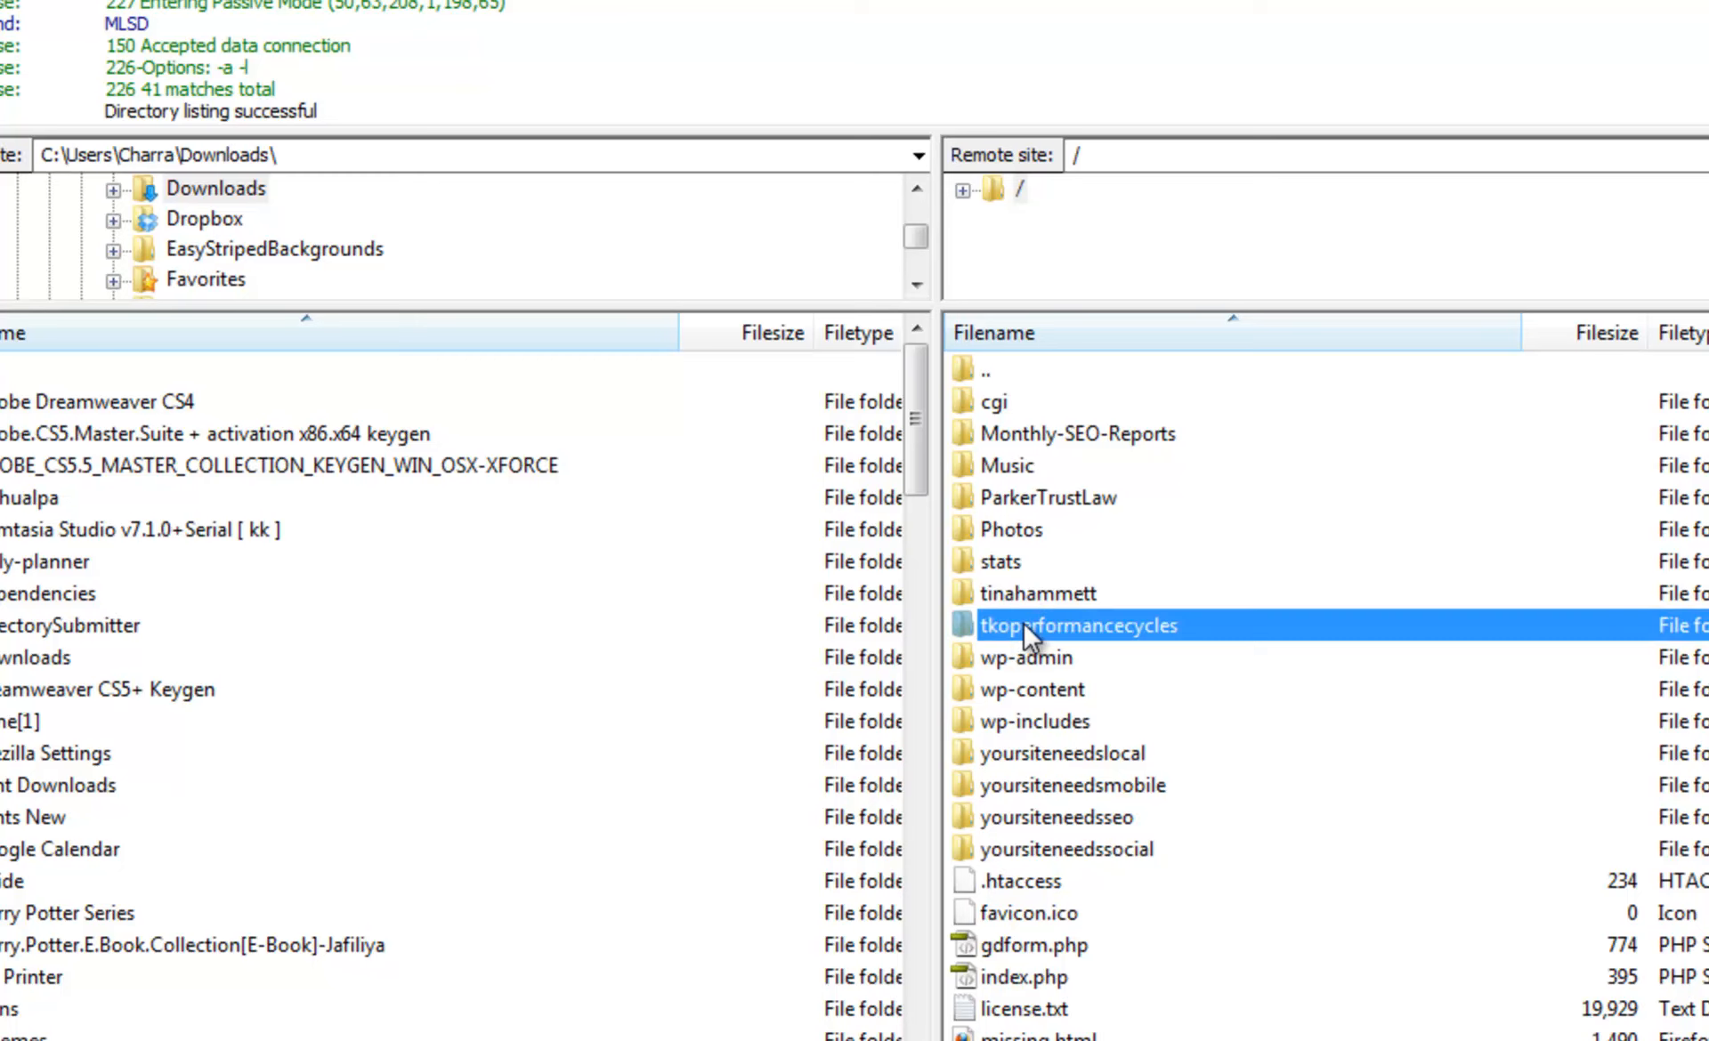
key("Up")
left_click(1051, 755)
left_click(1038, 785)
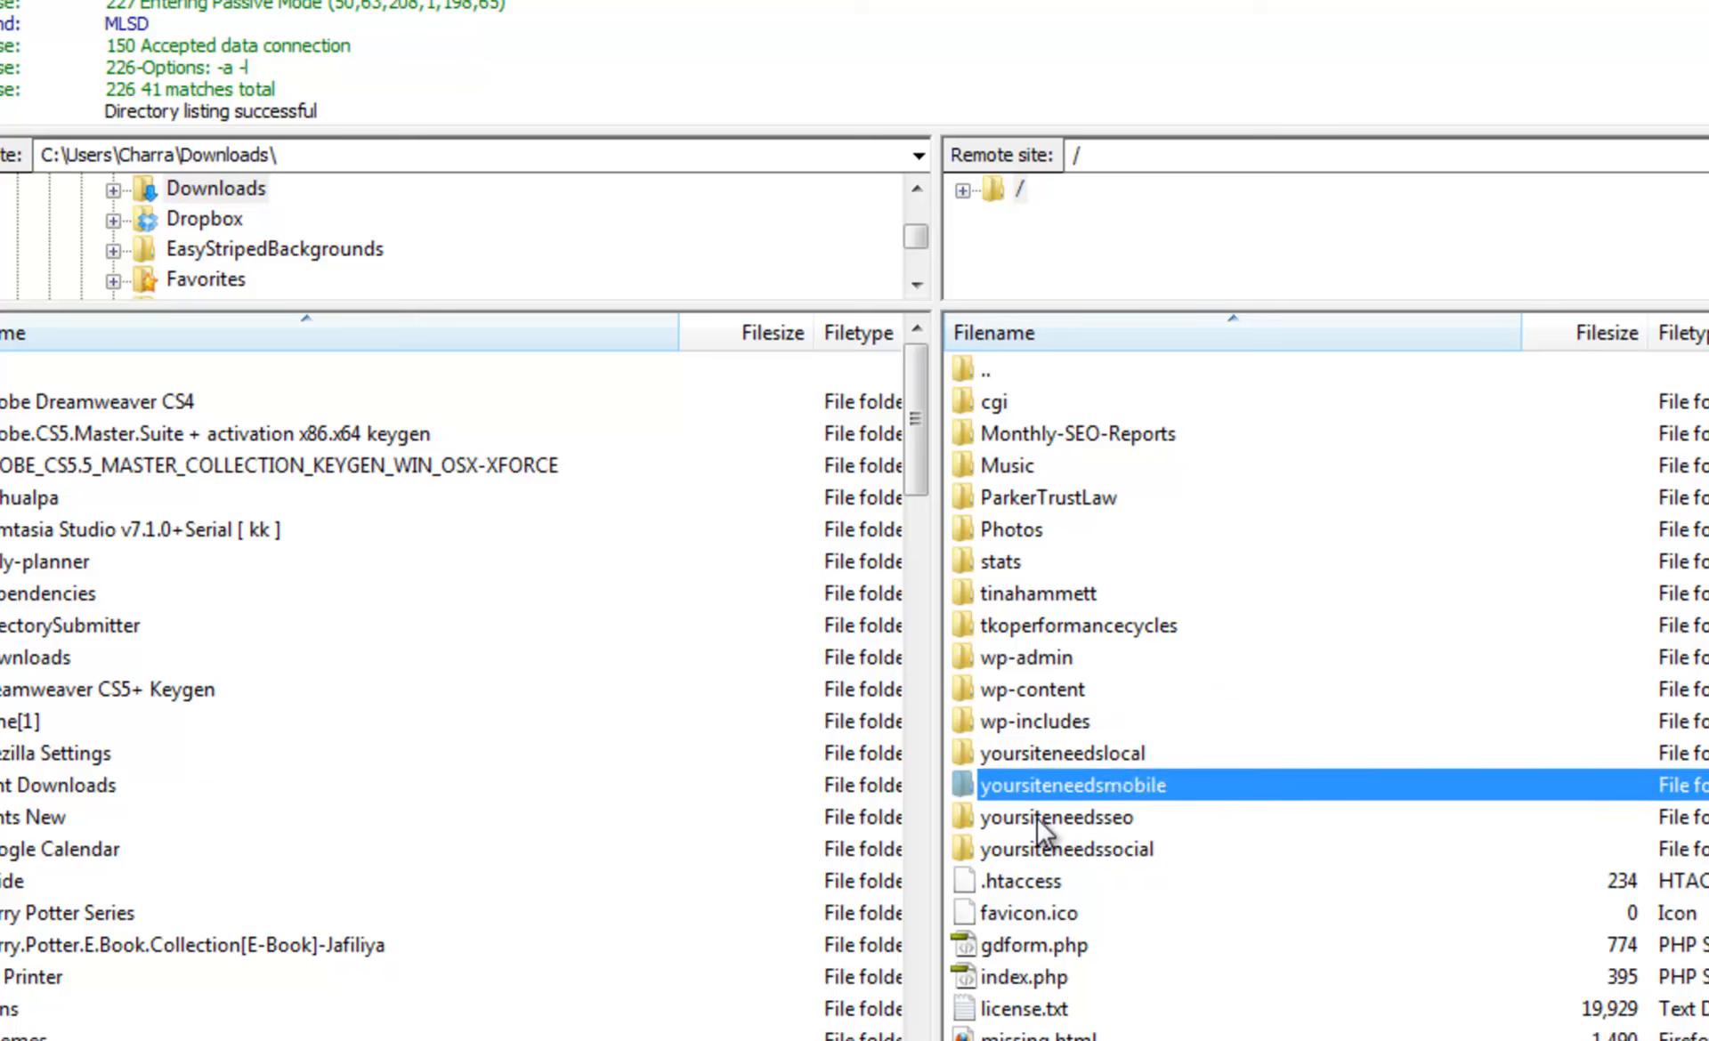
left_click(1038, 817)
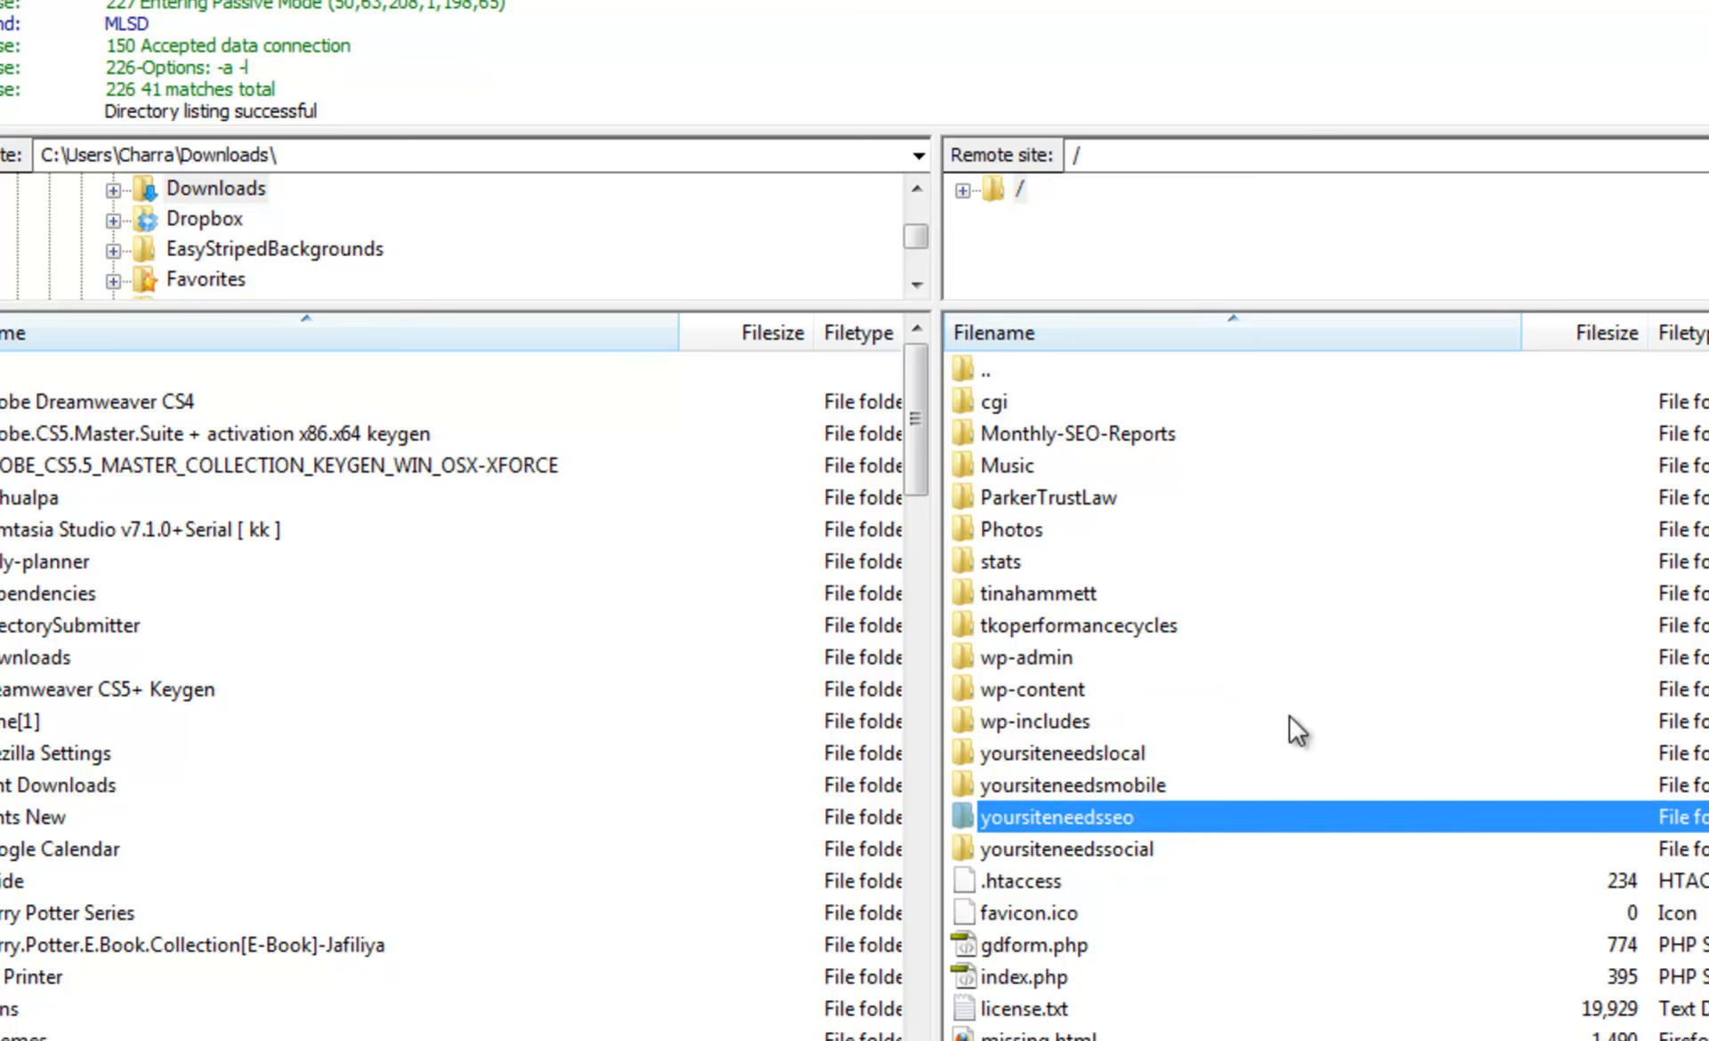
left_click(1063, 593)
left_click(1055, 754)
left_click(1055, 785)
left_click(1056, 817)
left_click(1063, 851)
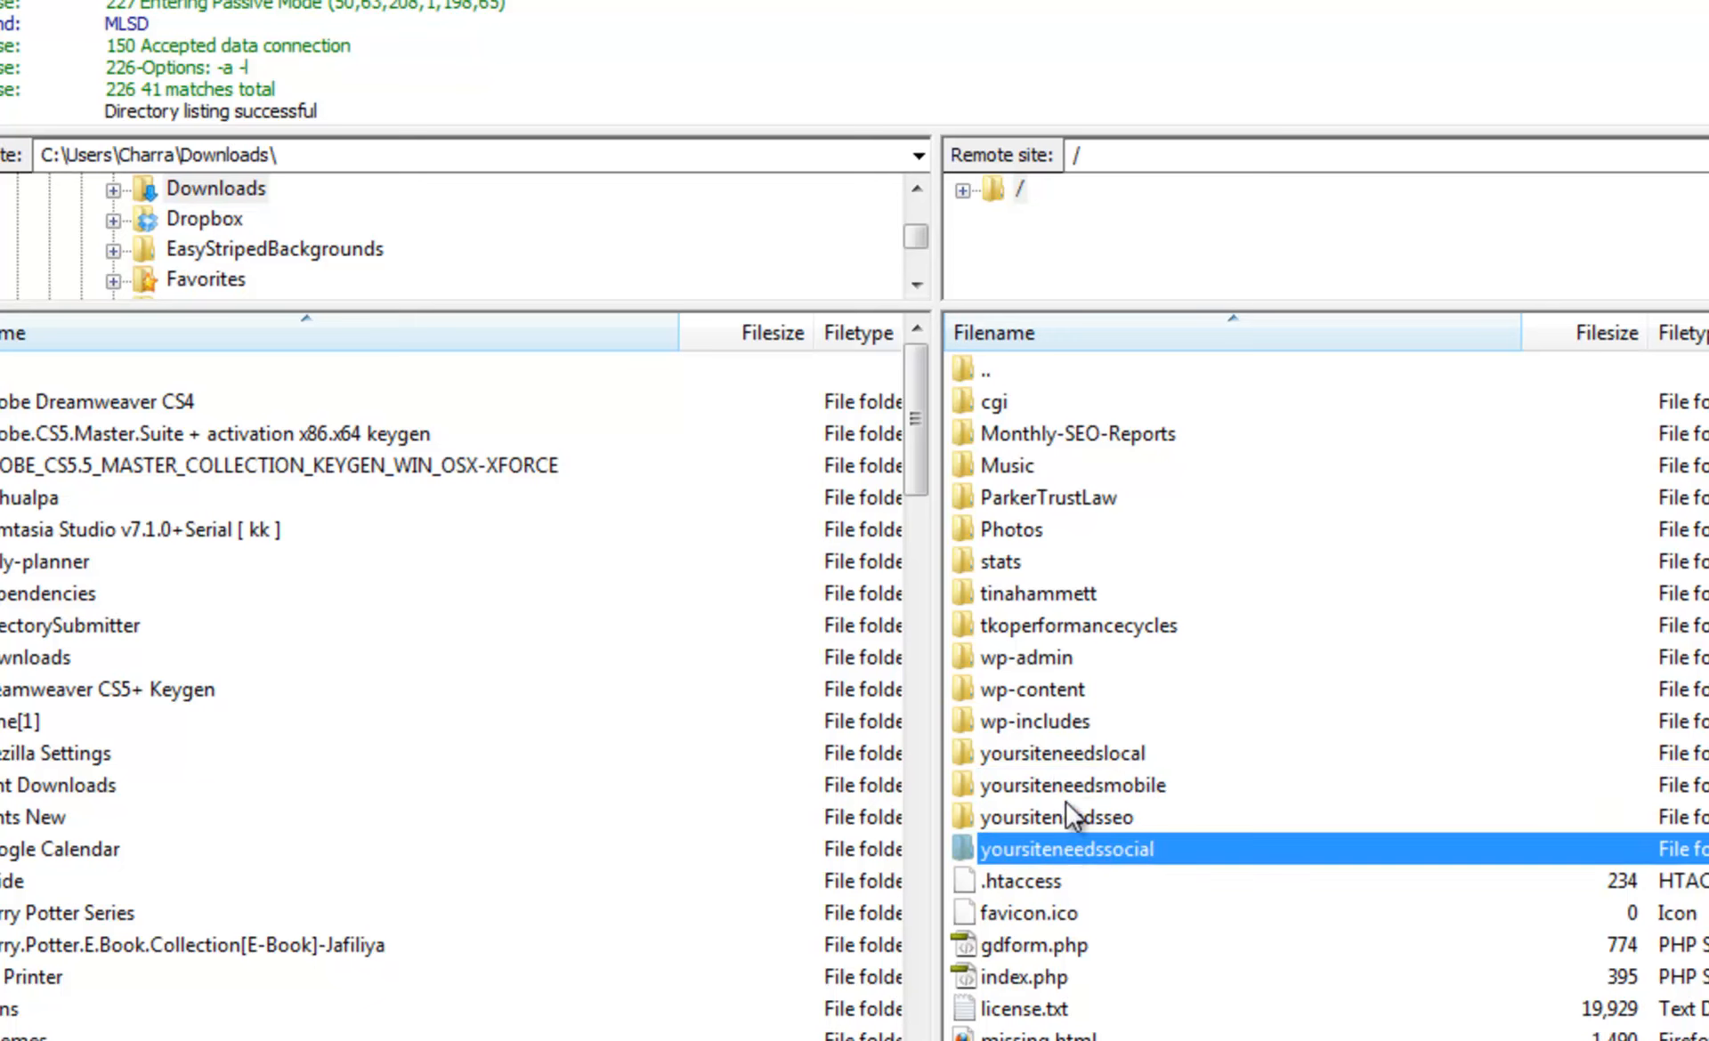
left_click(1079, 756)
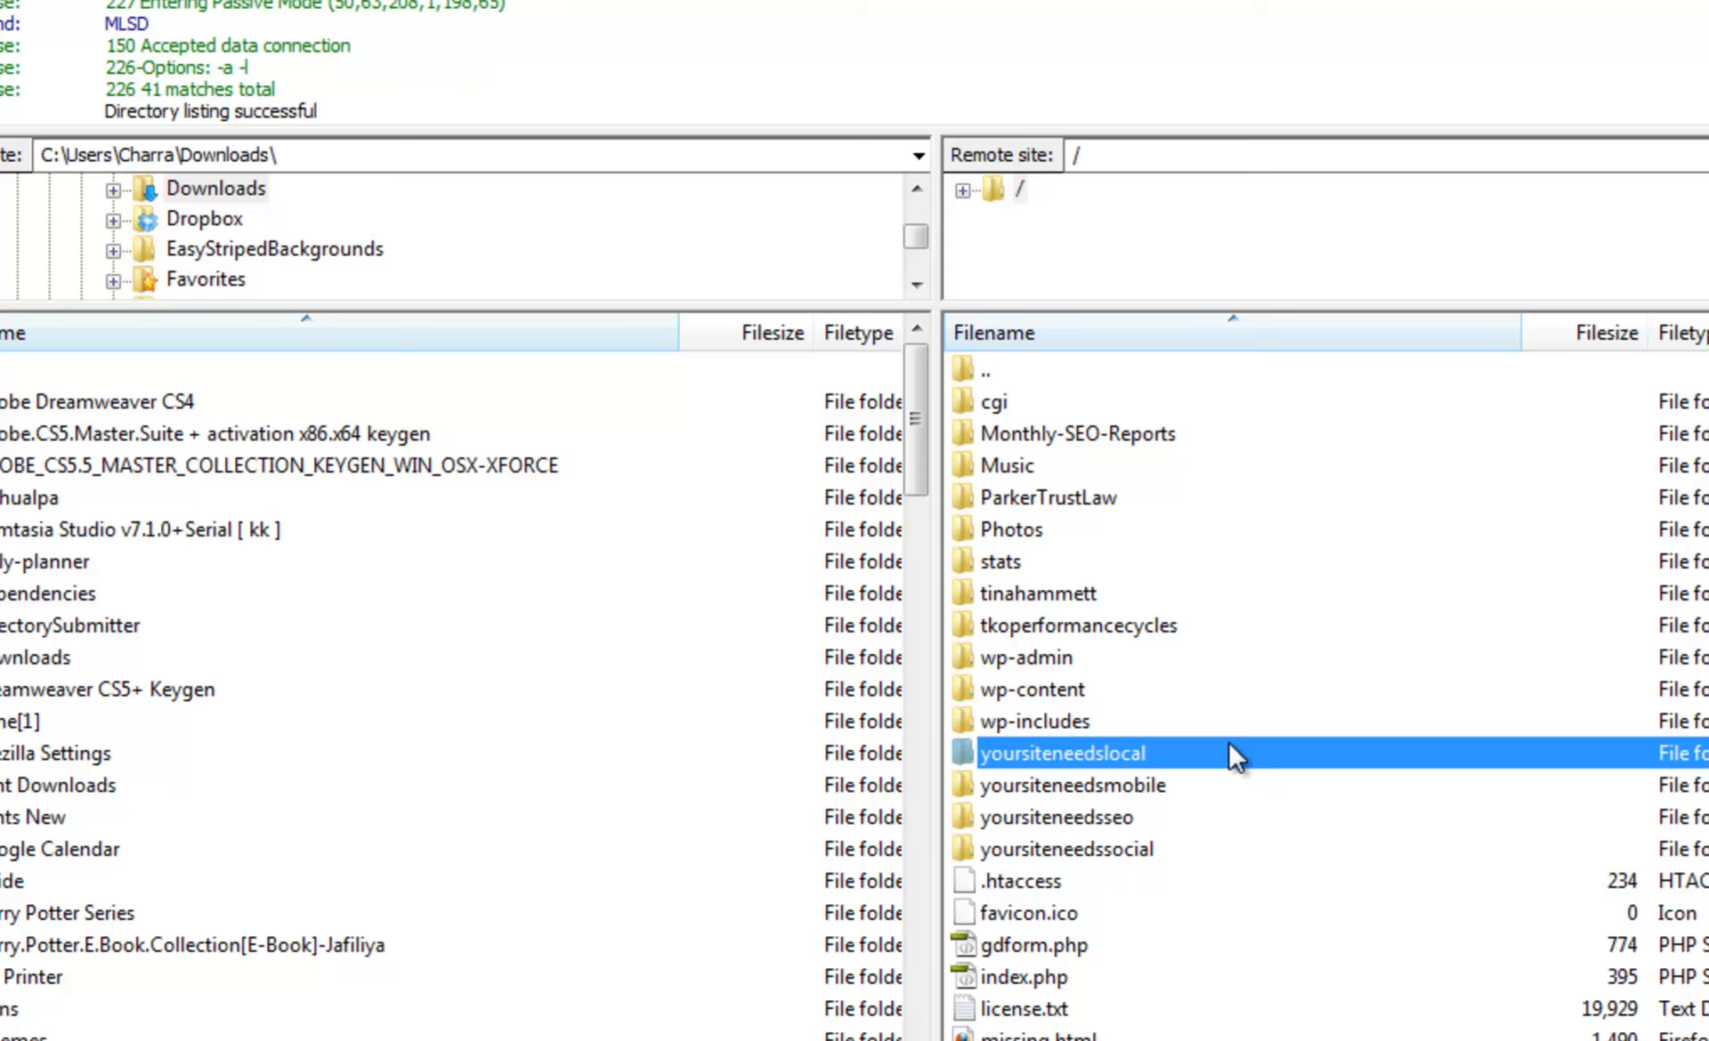
double_click(1084, 602)
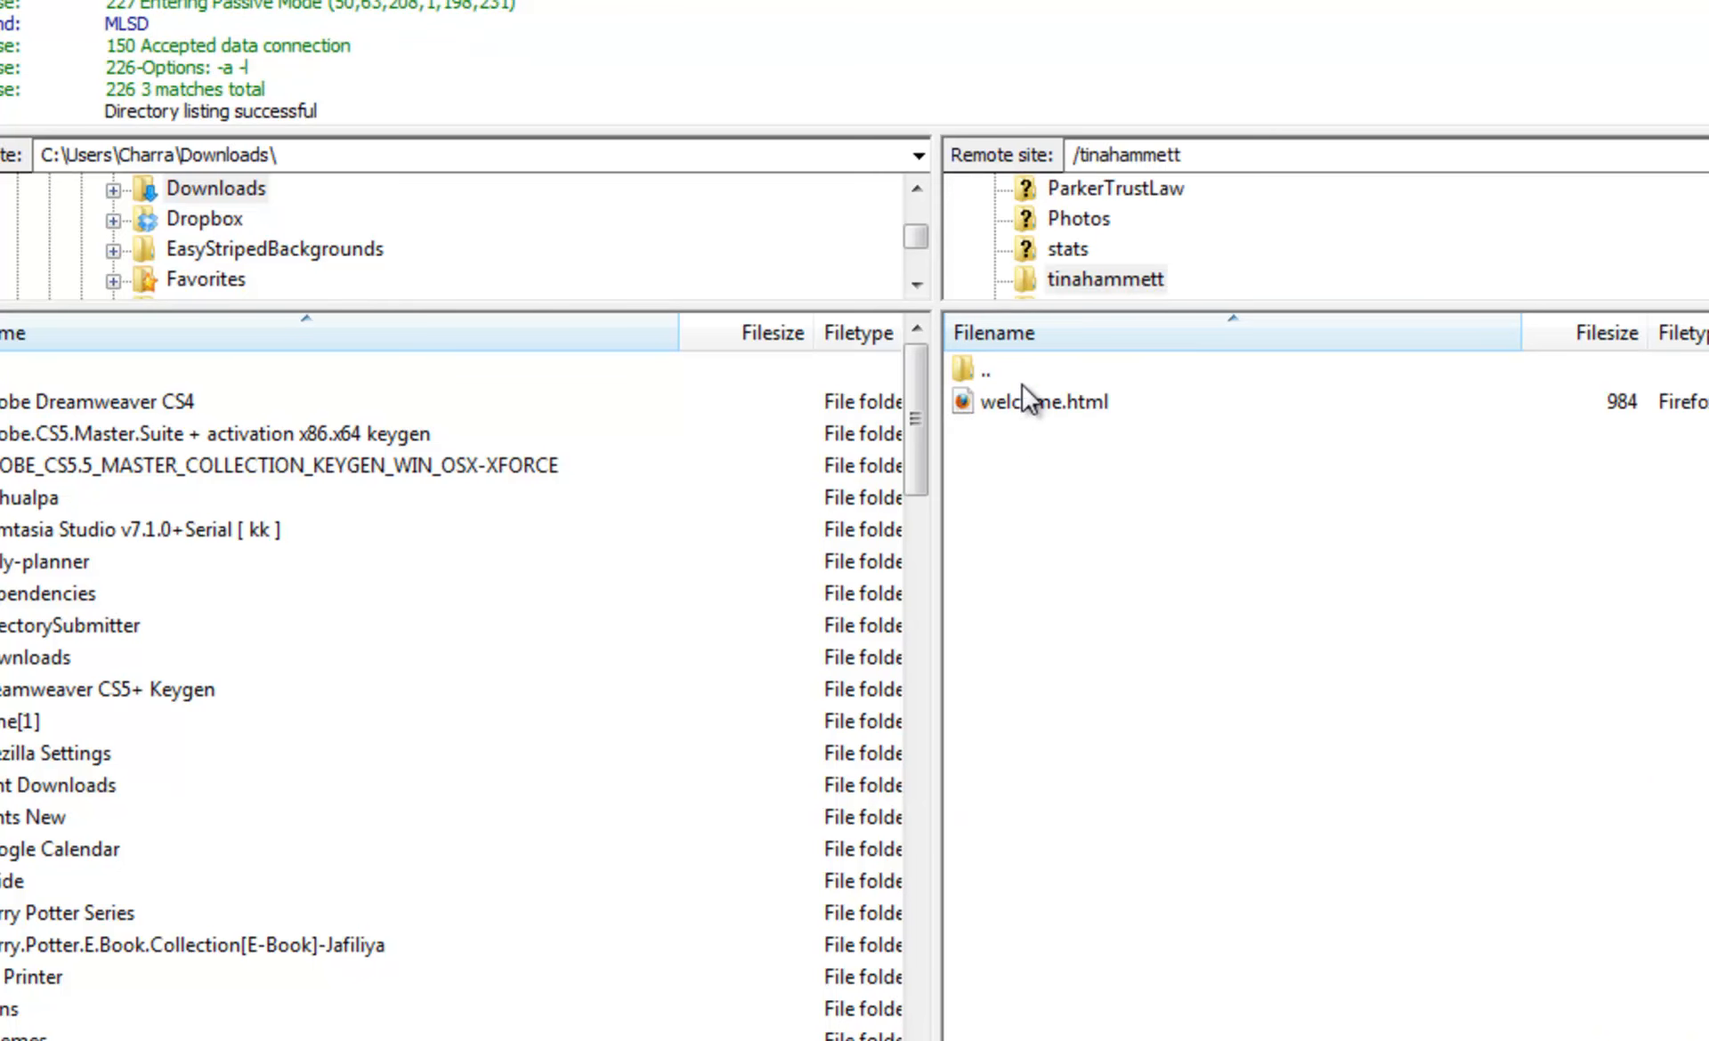
double_click(1023, 381)
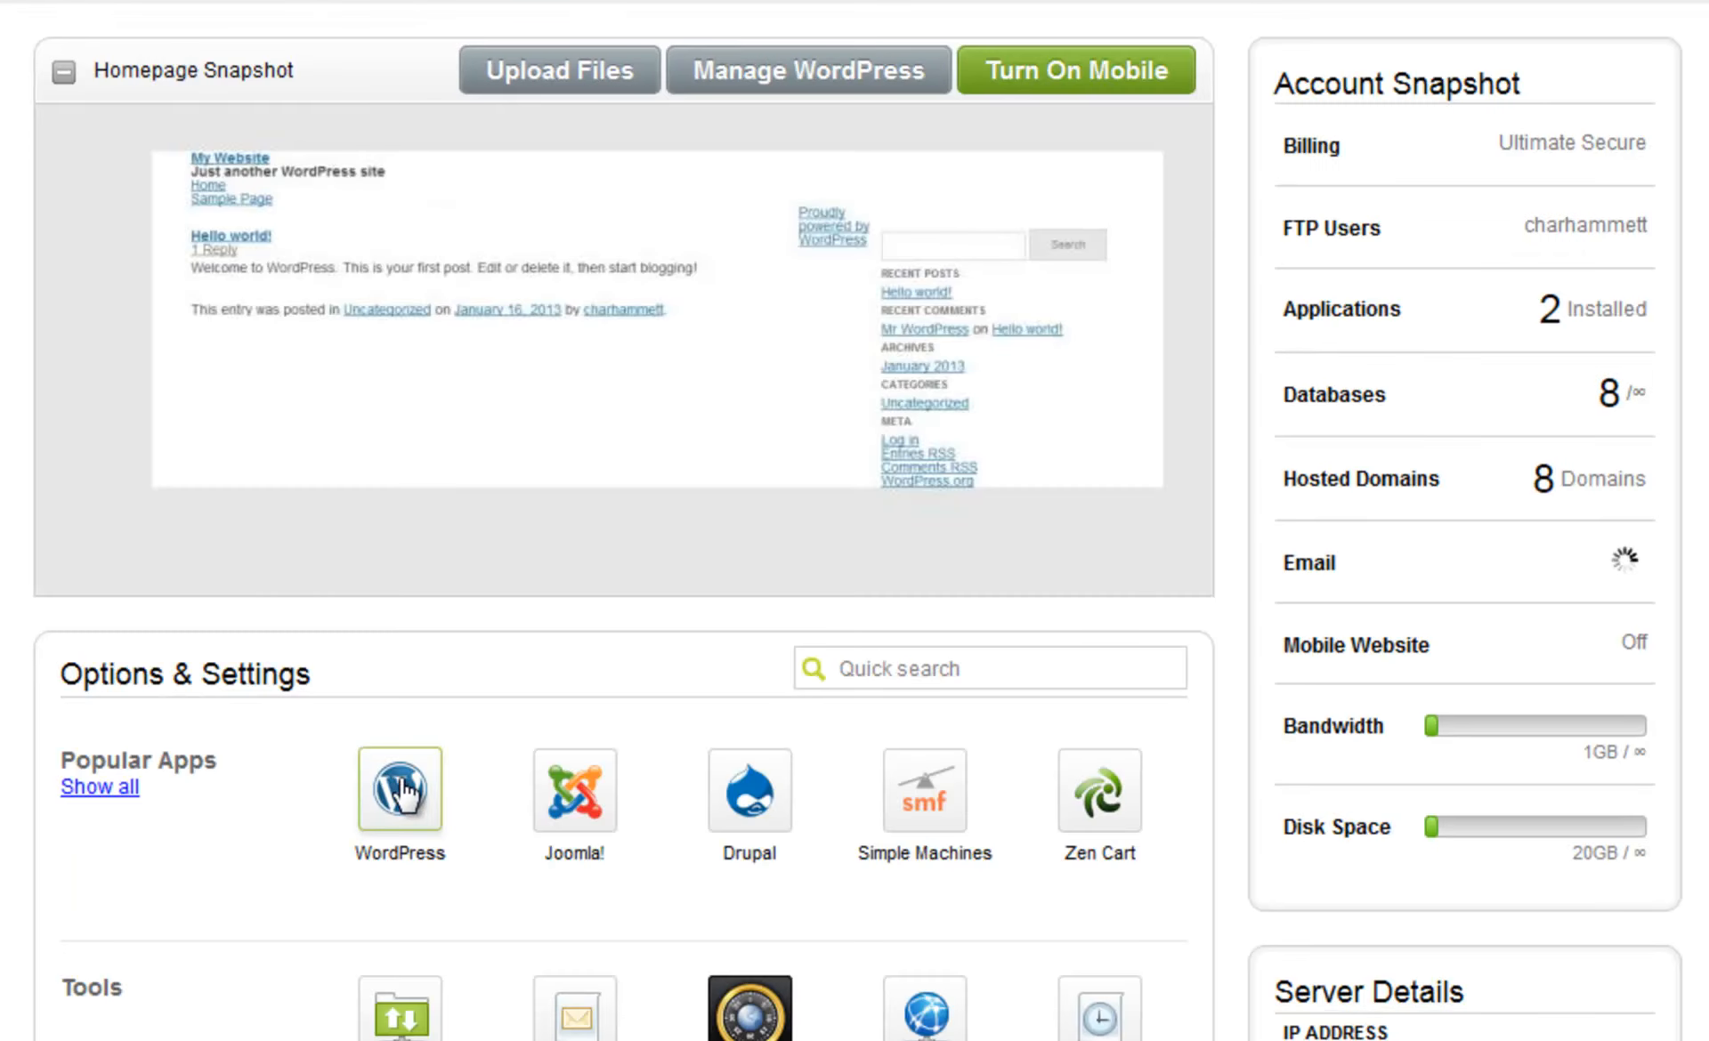
Step: Start the WordPress 3.5.1 installation from the popular apps in the hosting account
left_click(402, 788)
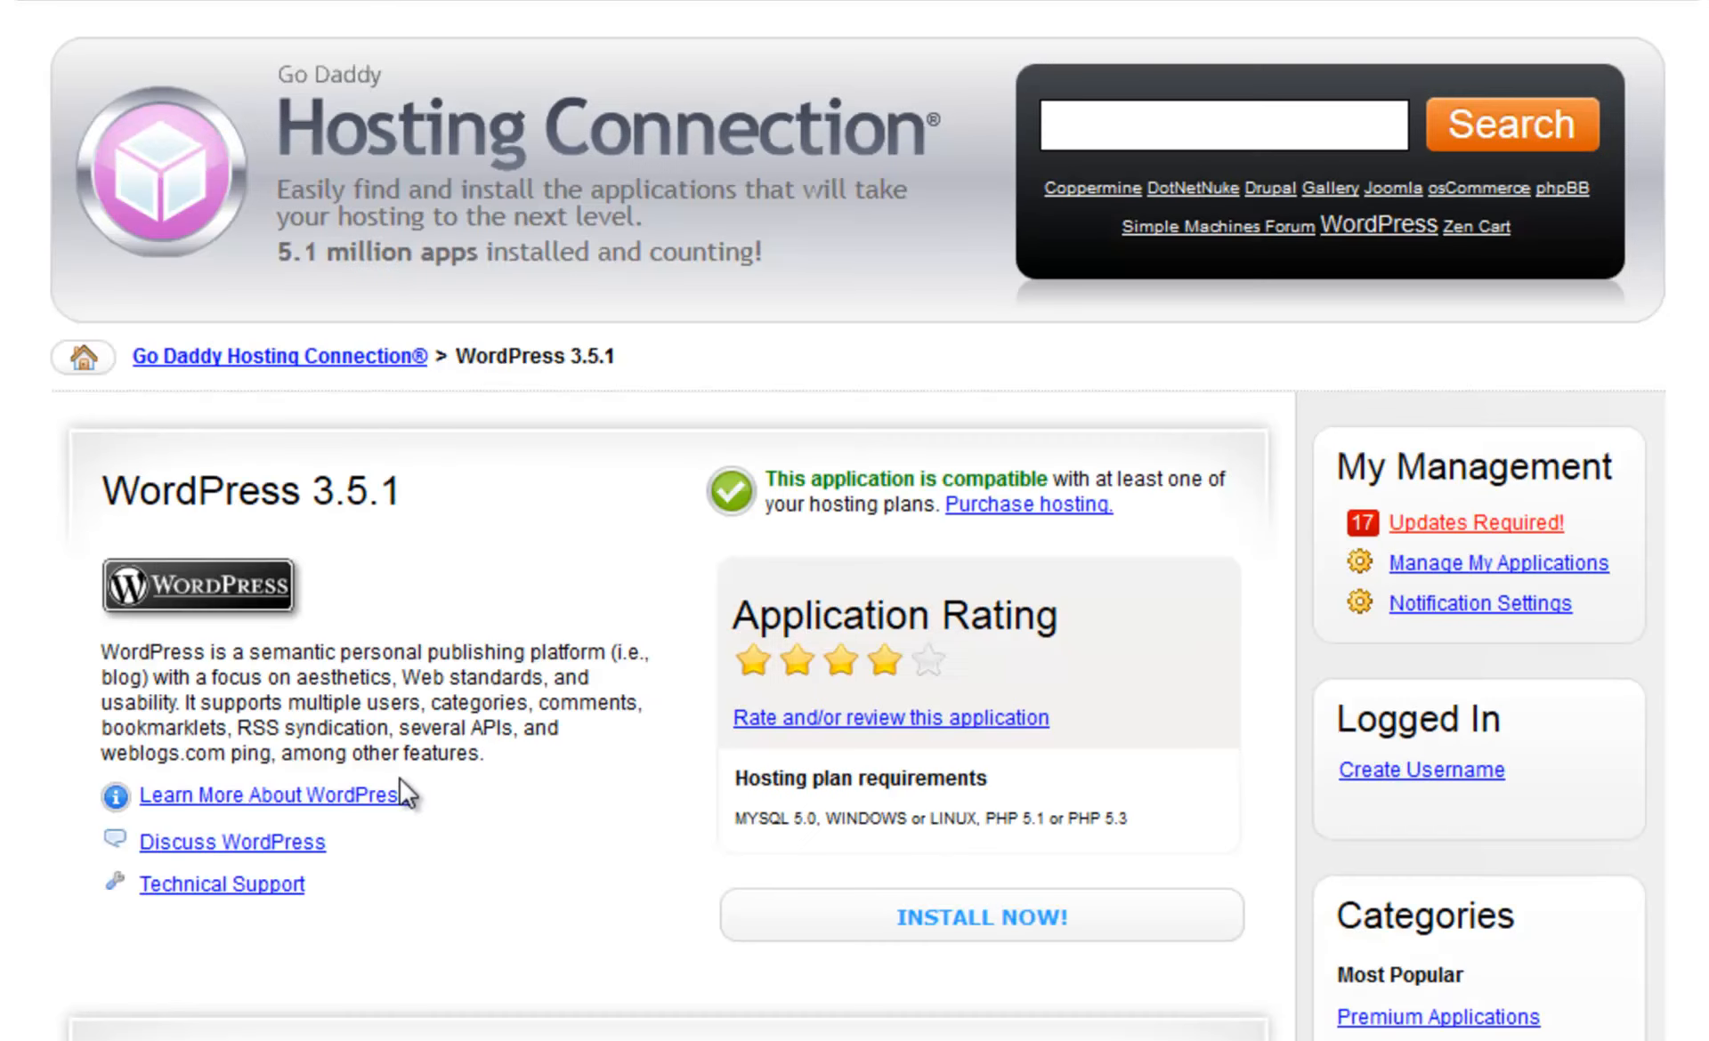
scroll(1095, 733, "down", 2)
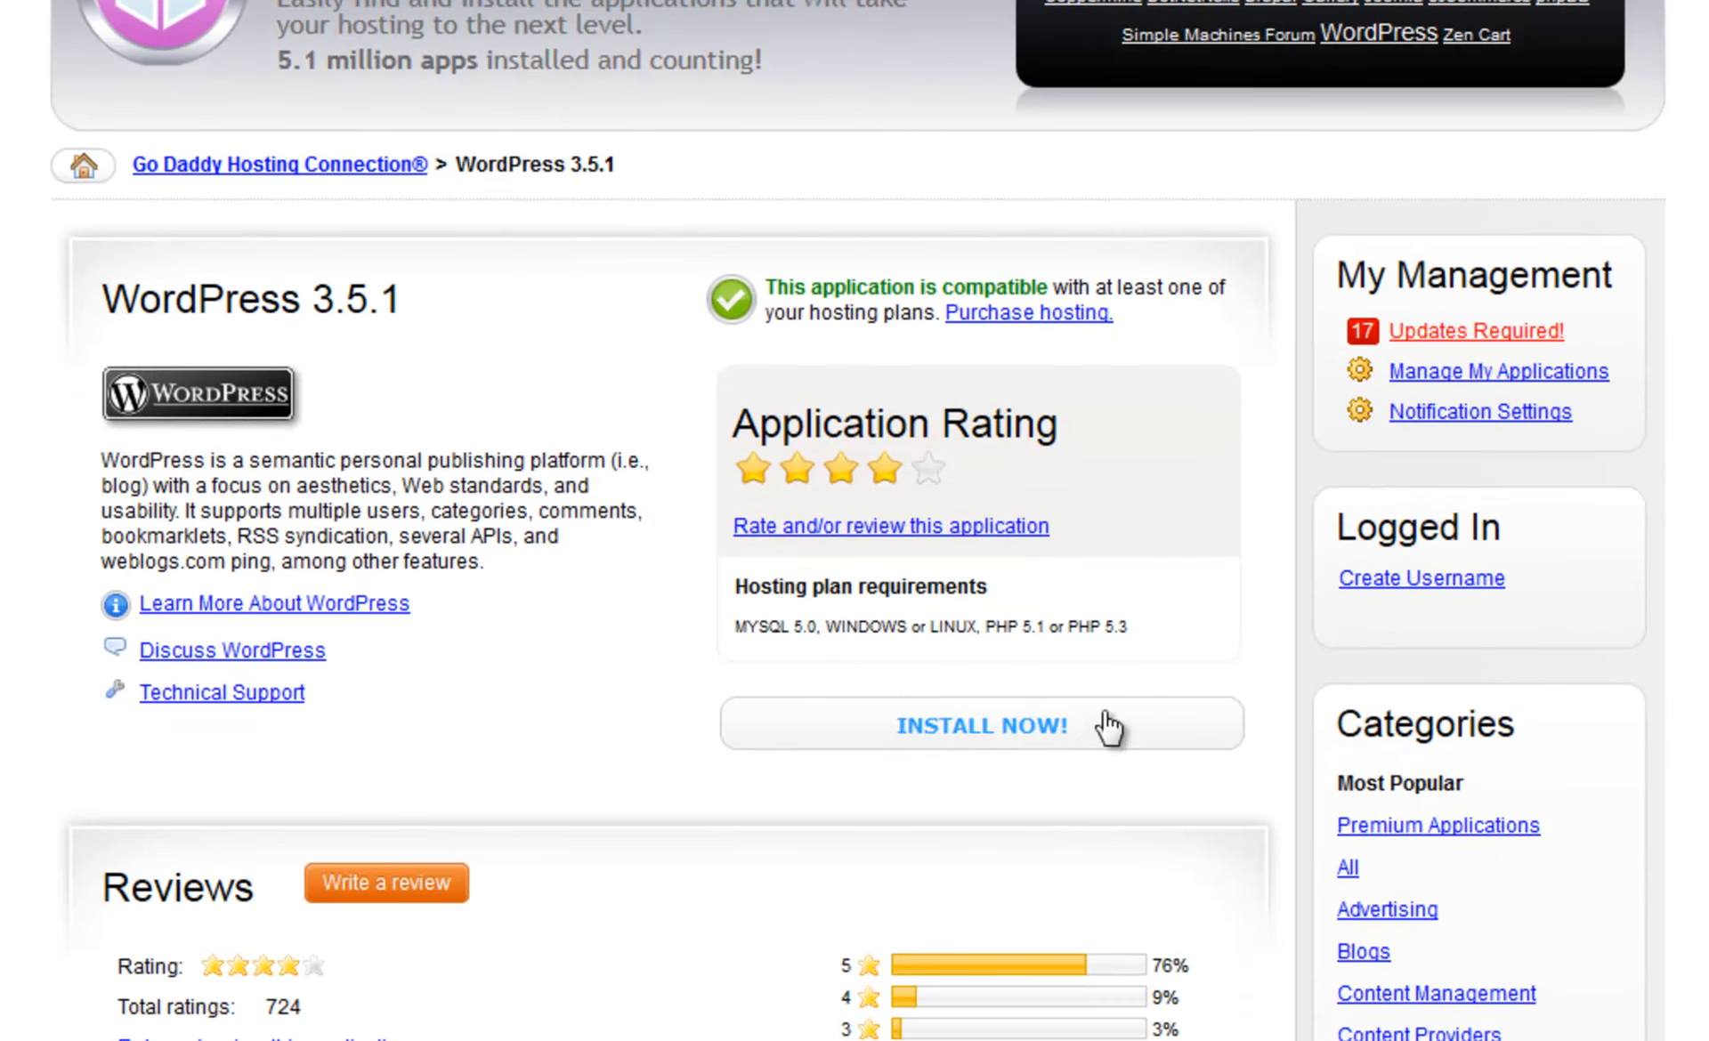
left_click(1072, 730)
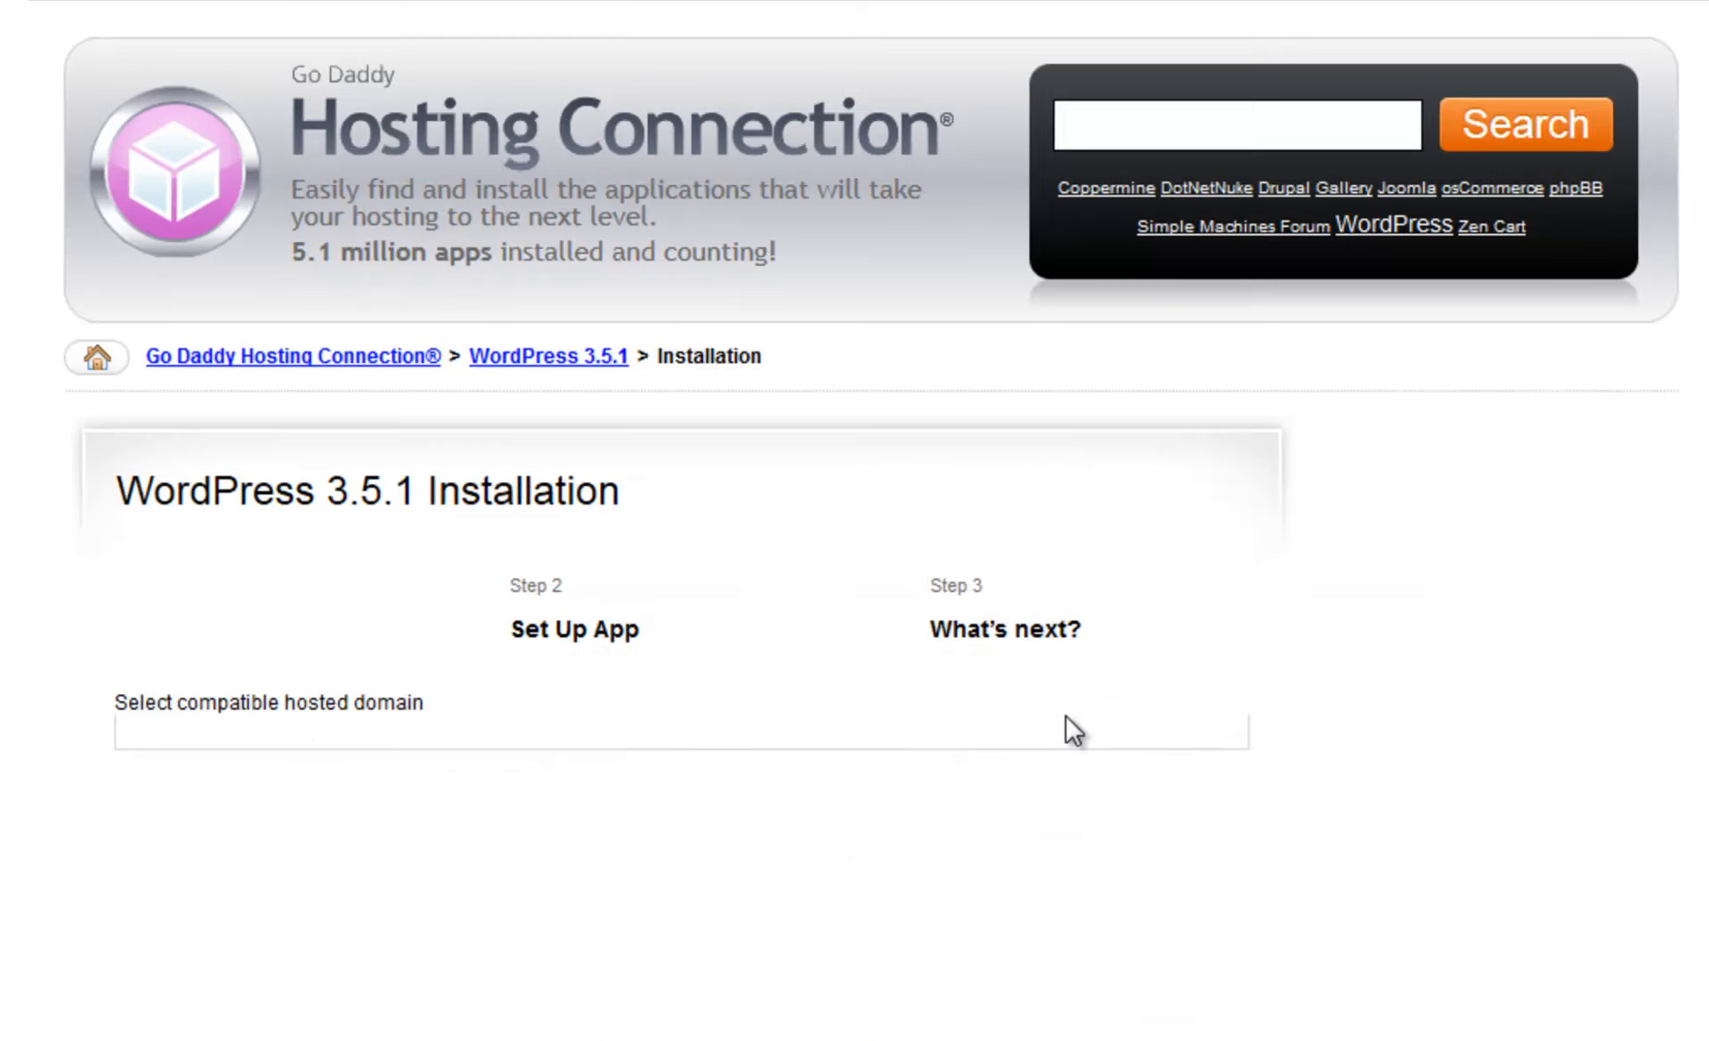
Step: Find tinahammett.com among the compatible hosted domains, choose it for the installation and continue to the app setup
scroll(1068, 726, "down", 4)
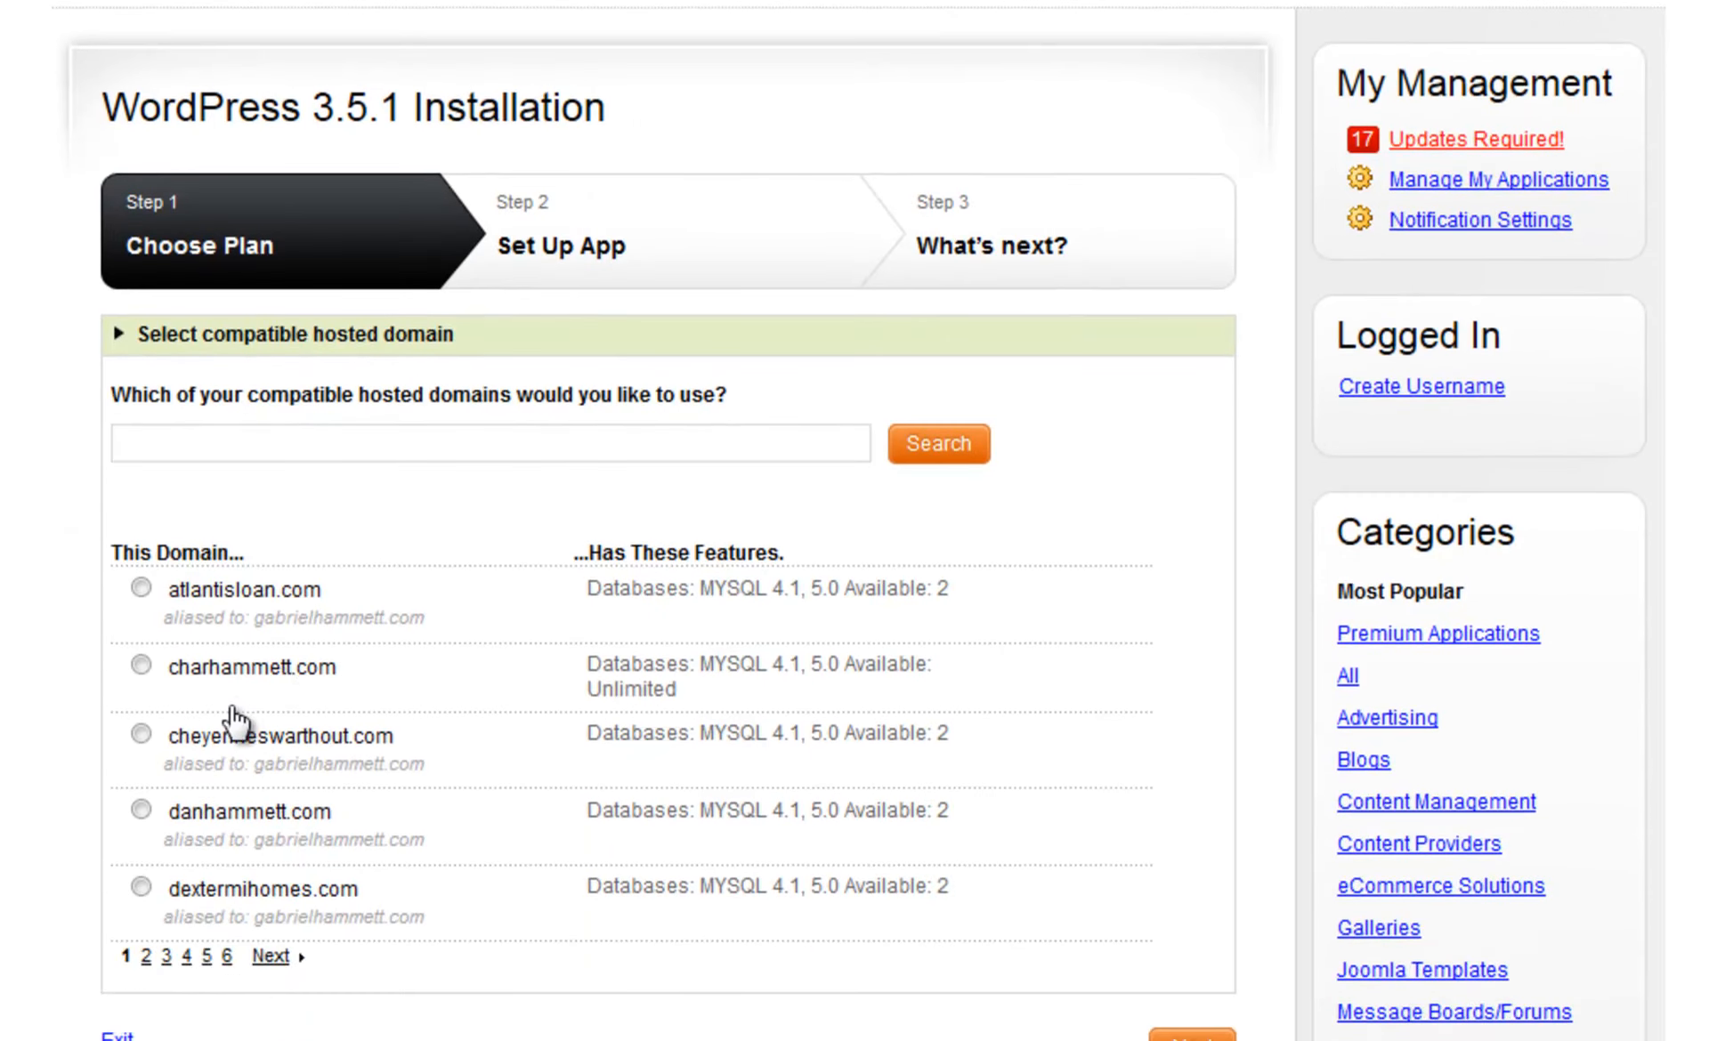
left_click(274, 956)
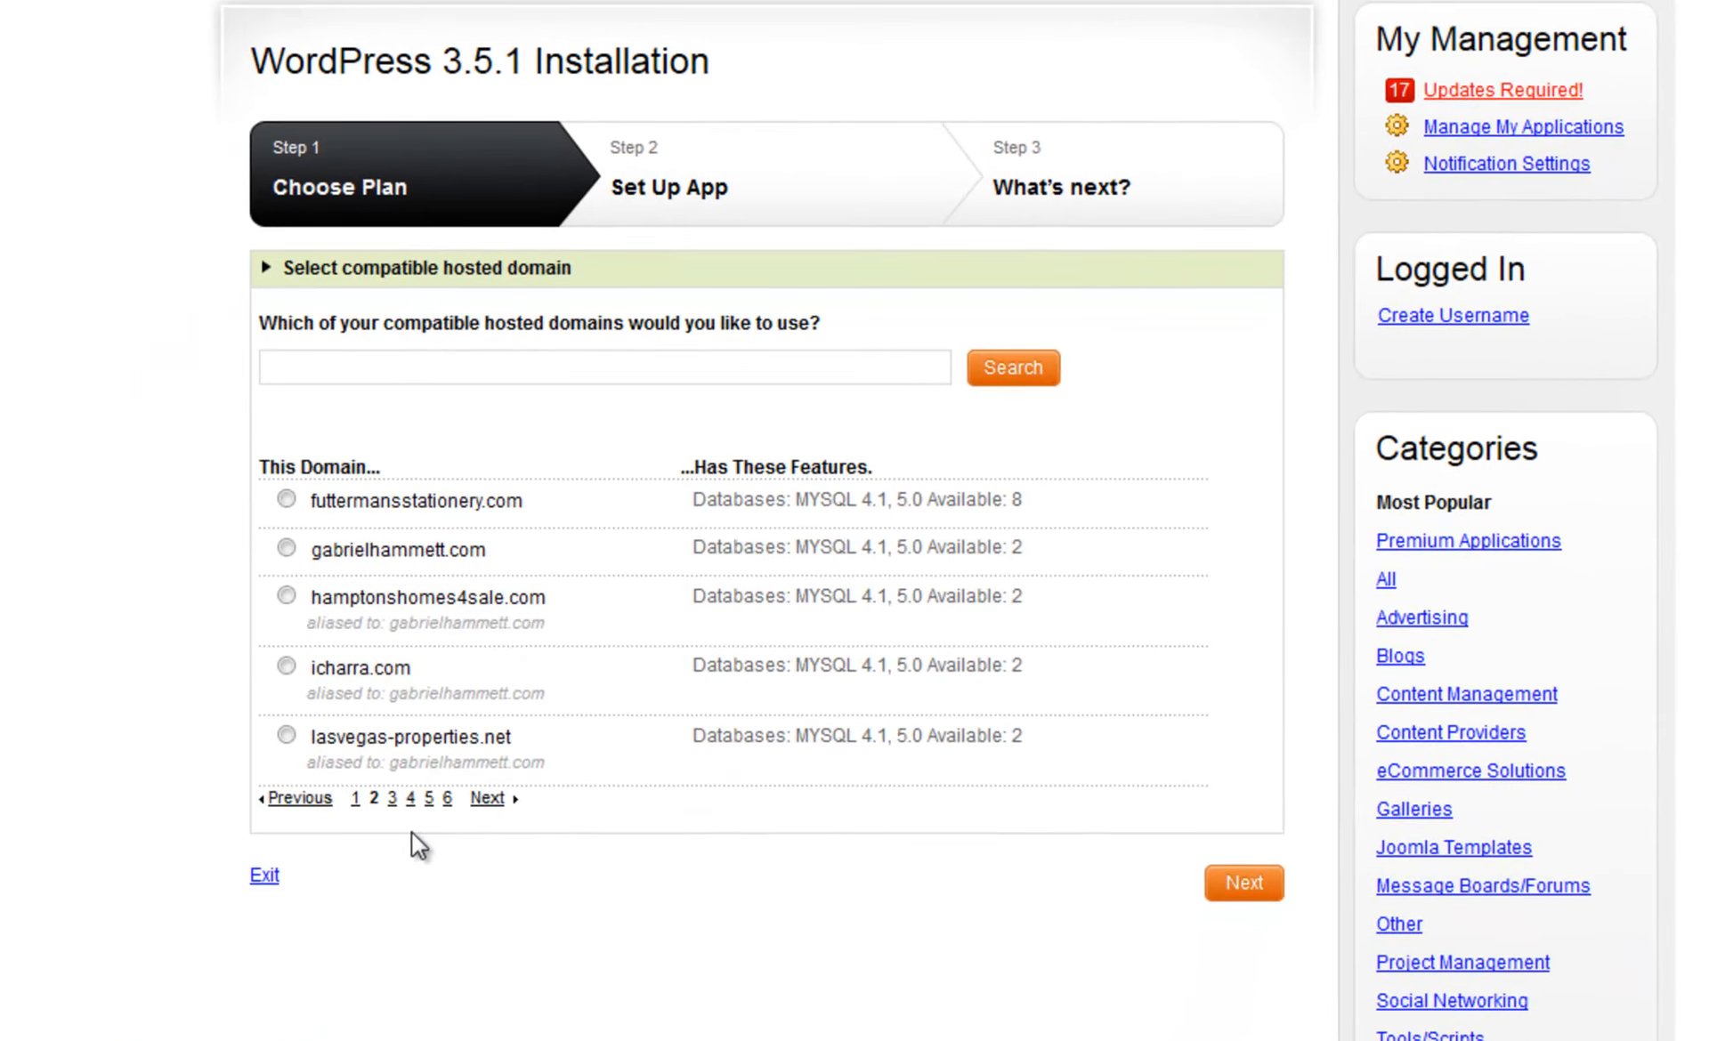
left_click(486, 799)
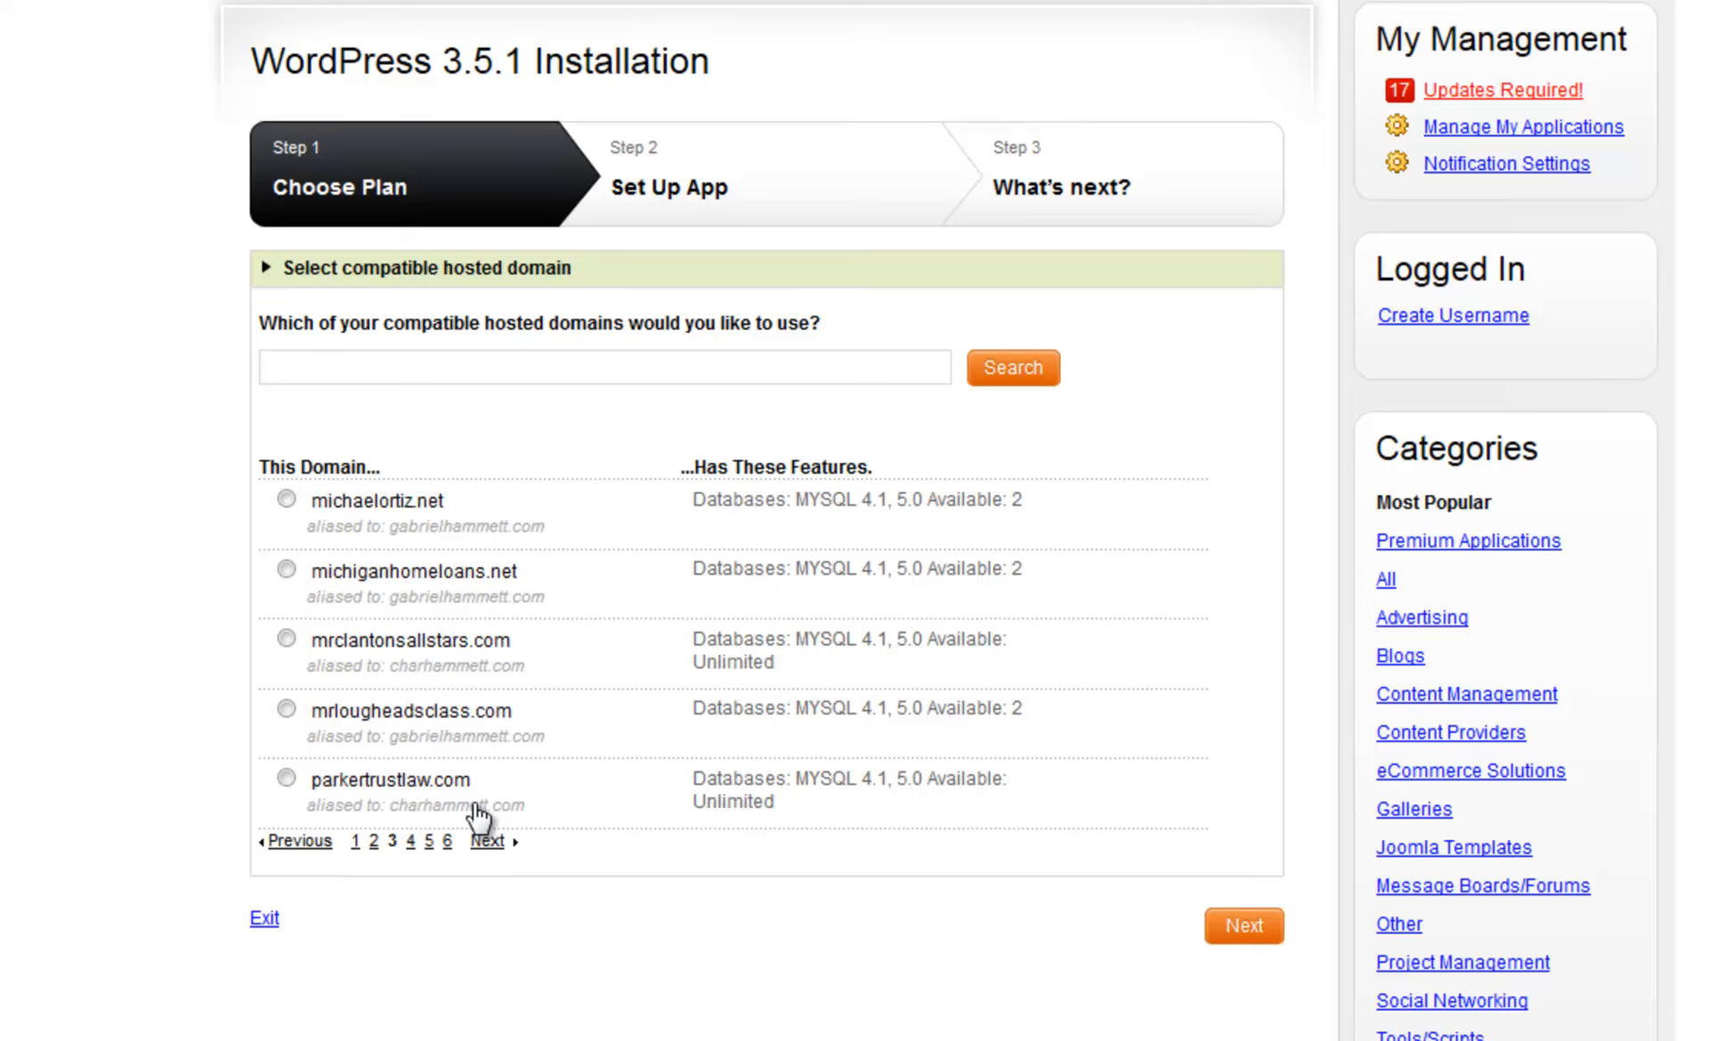
left_click(492, 843)
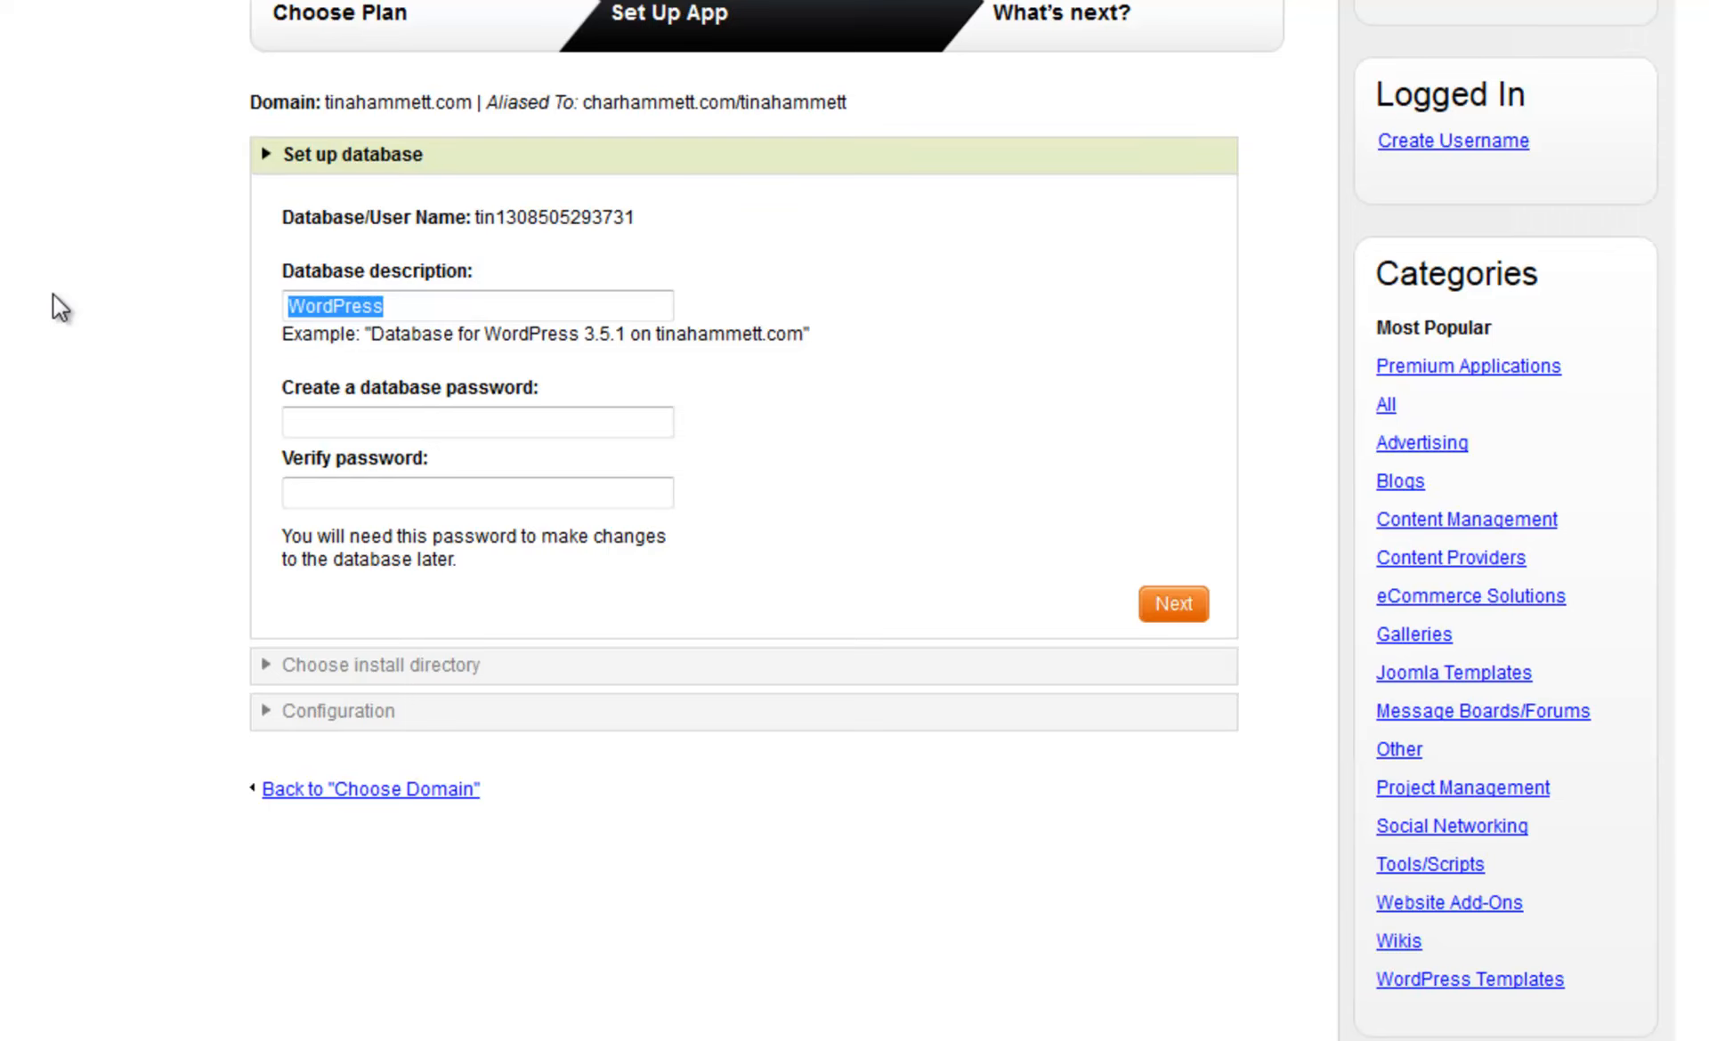
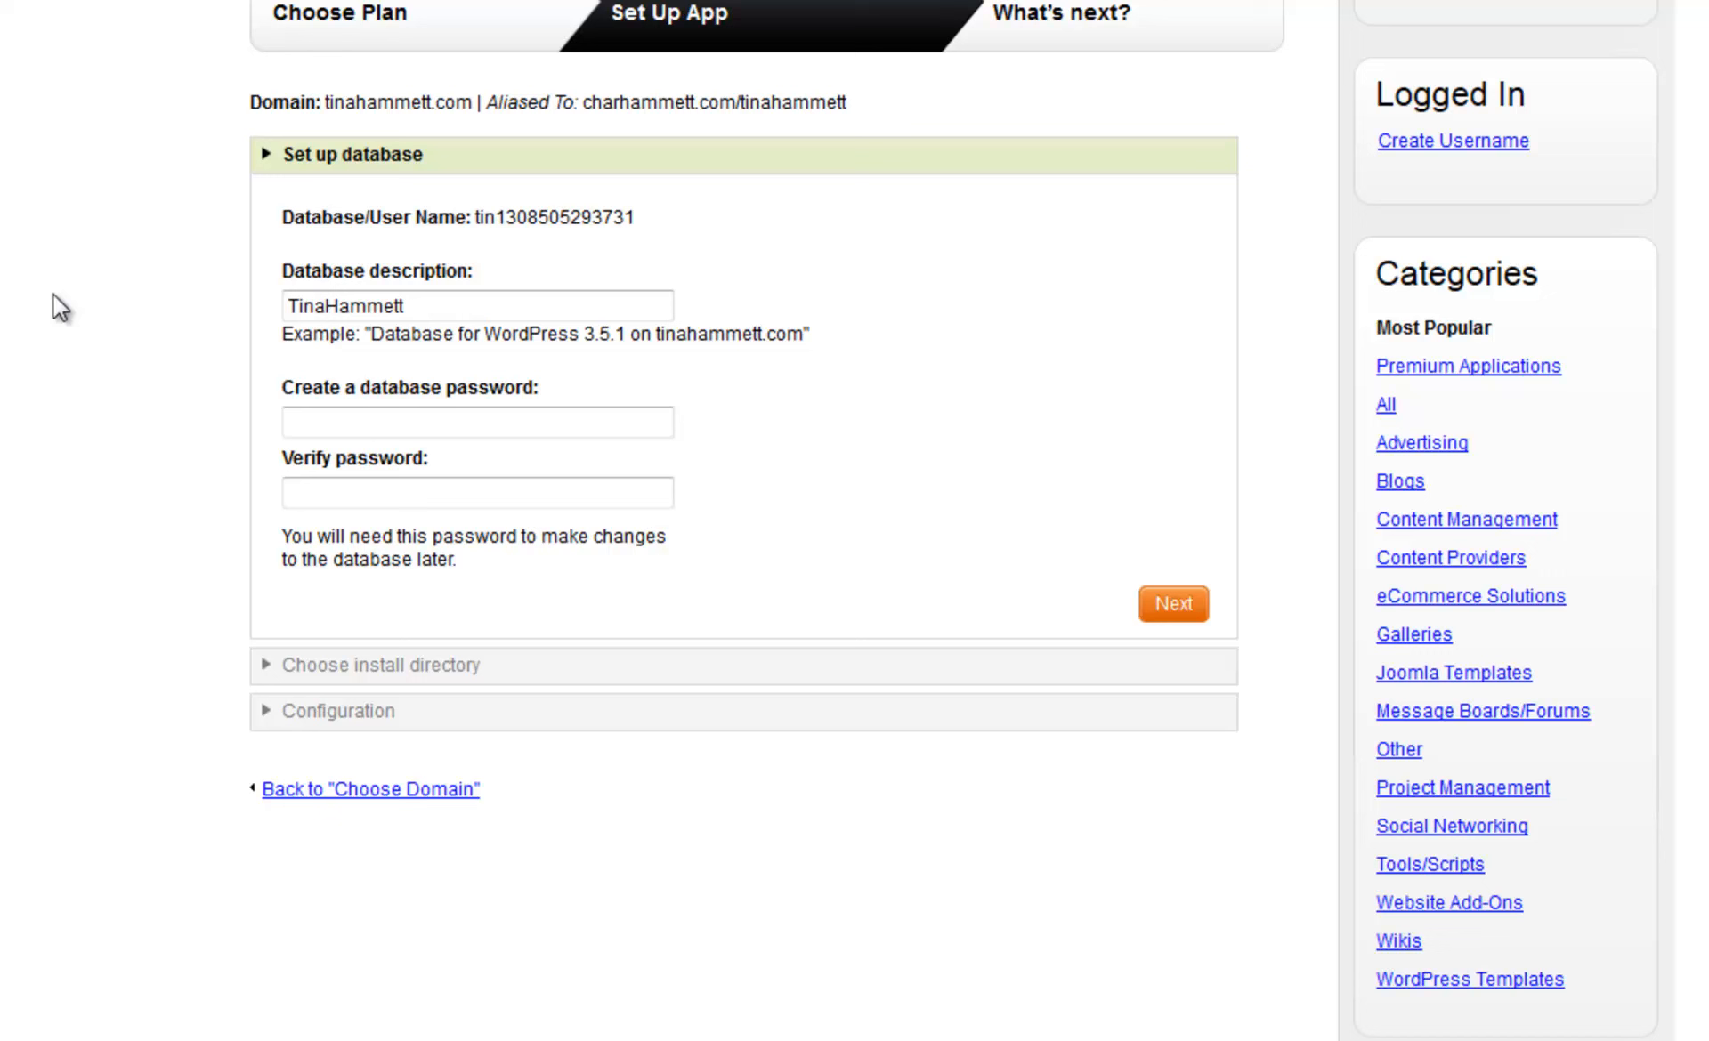
Step: Enter the site owner's name as the database description, create and verify the database password, and continue to the install directory
key("Tab")
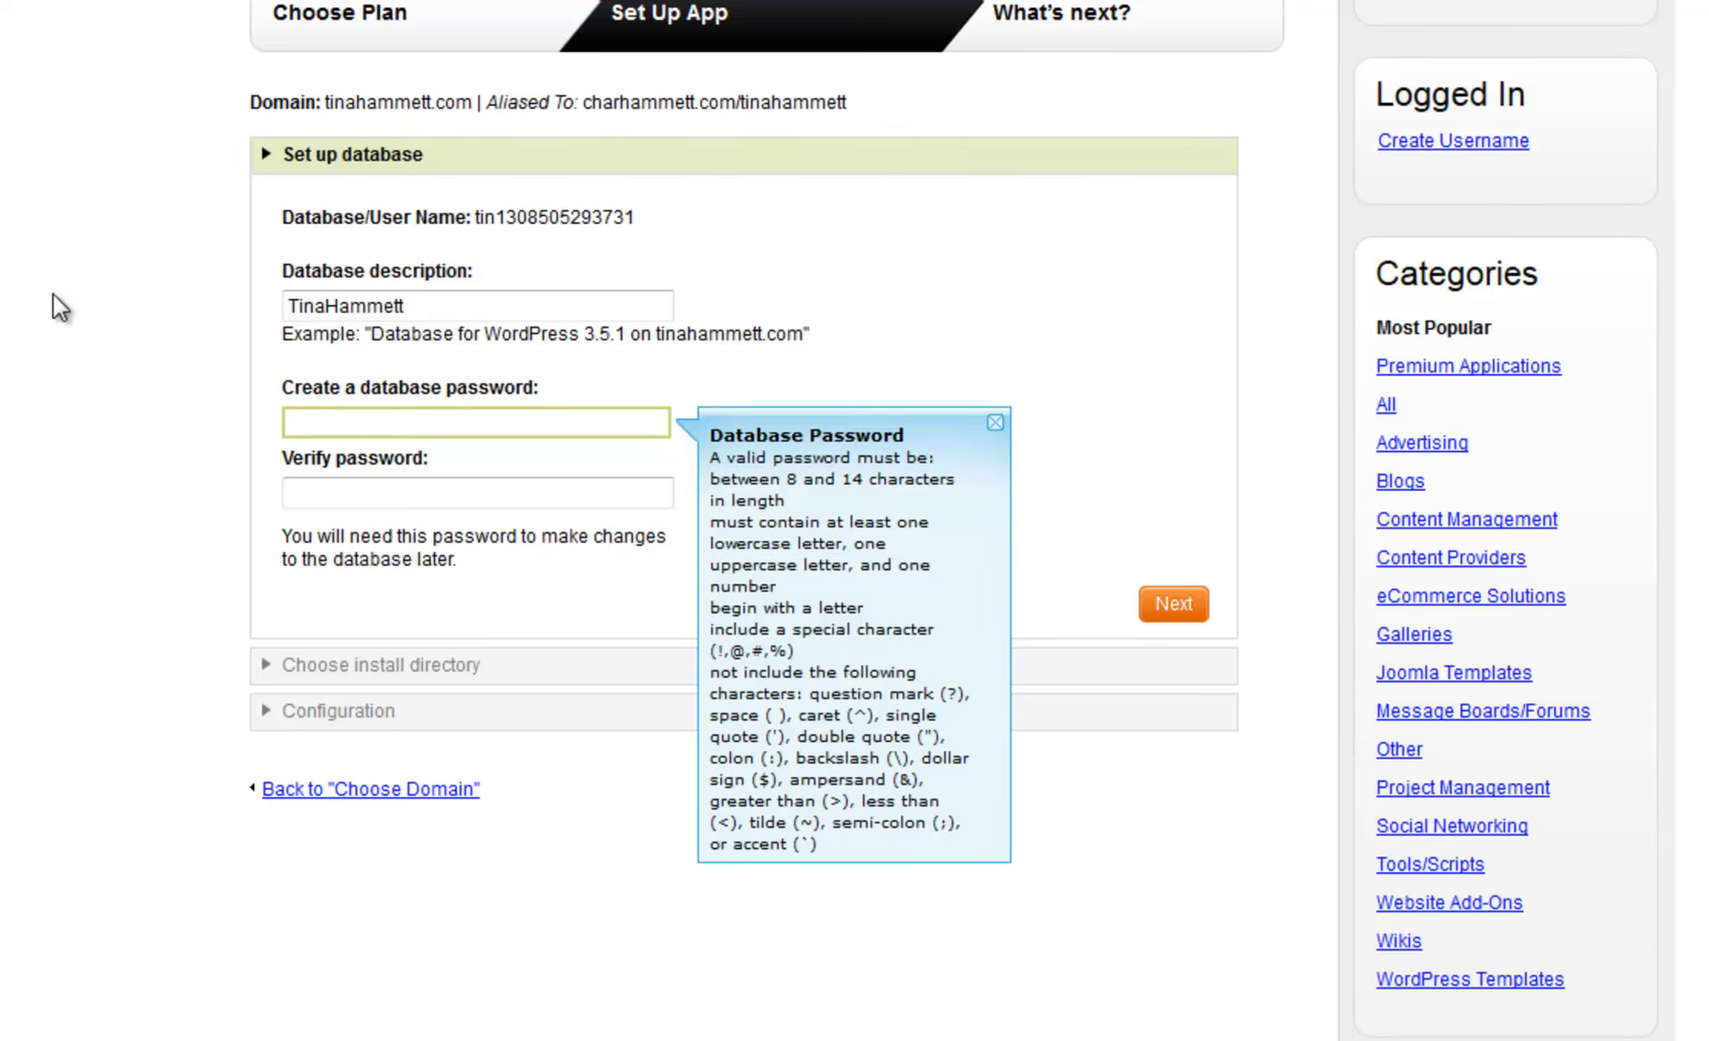
key("Tab")
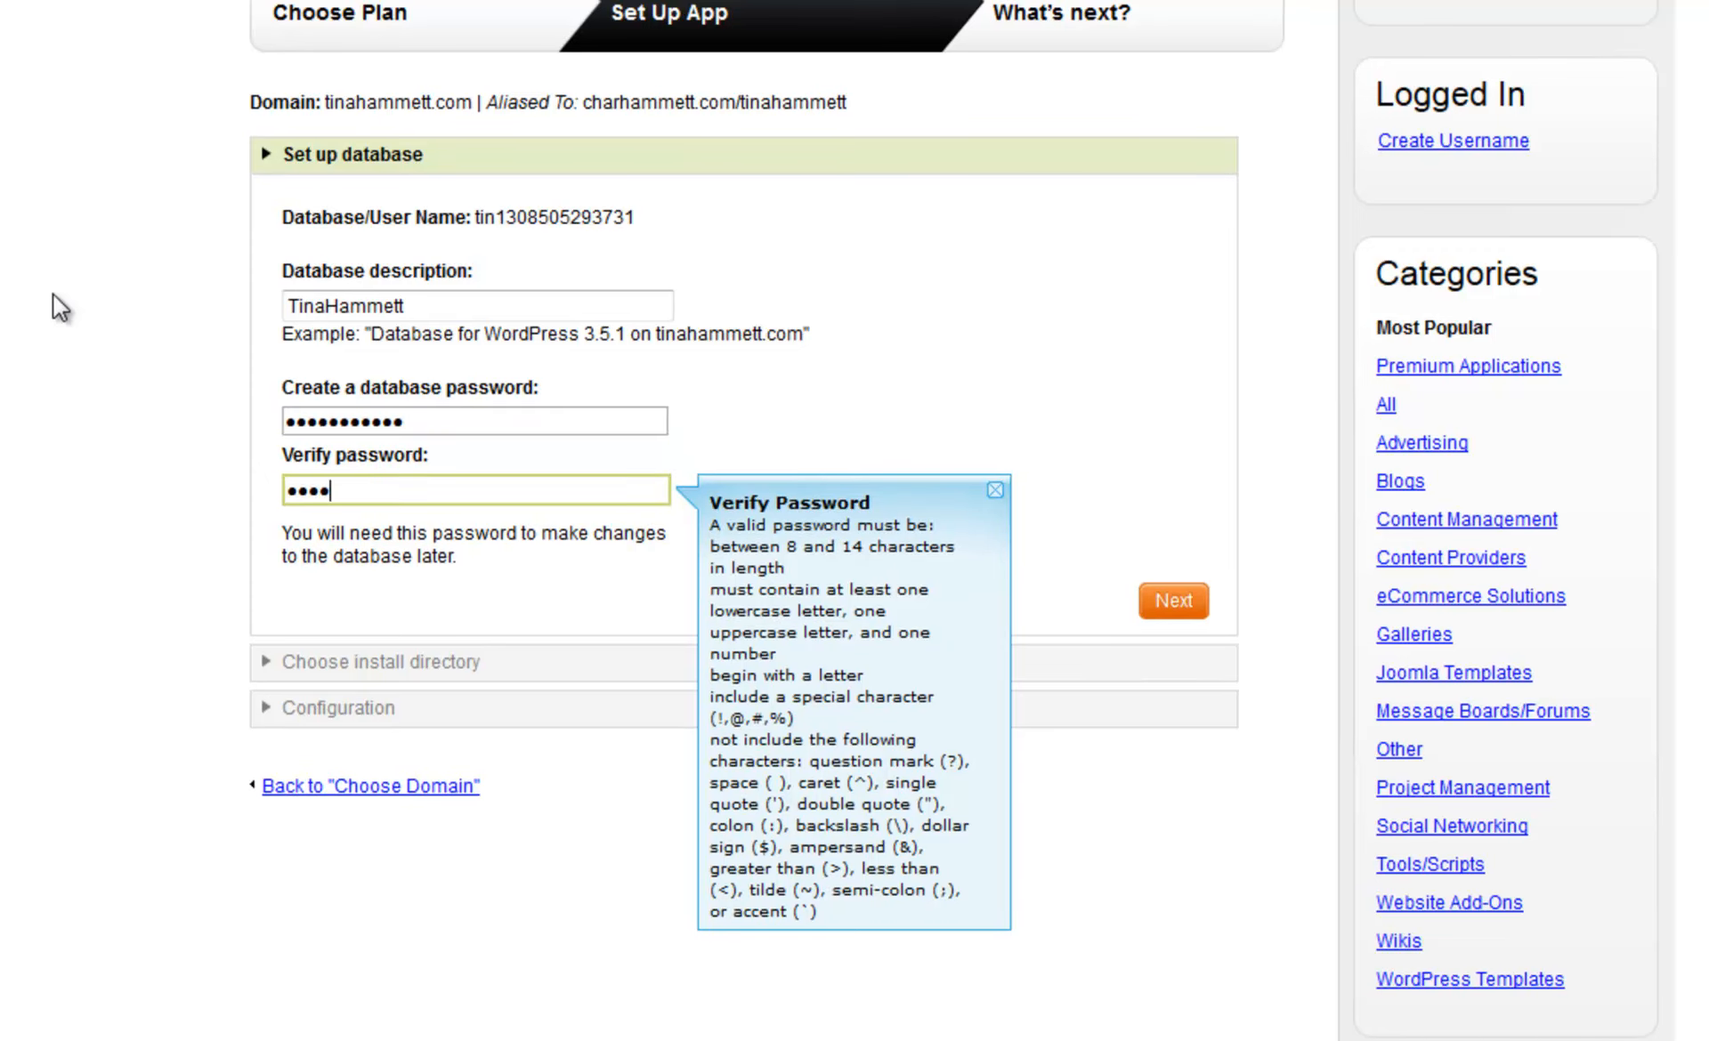
scroll(128, 238, "up", 2)
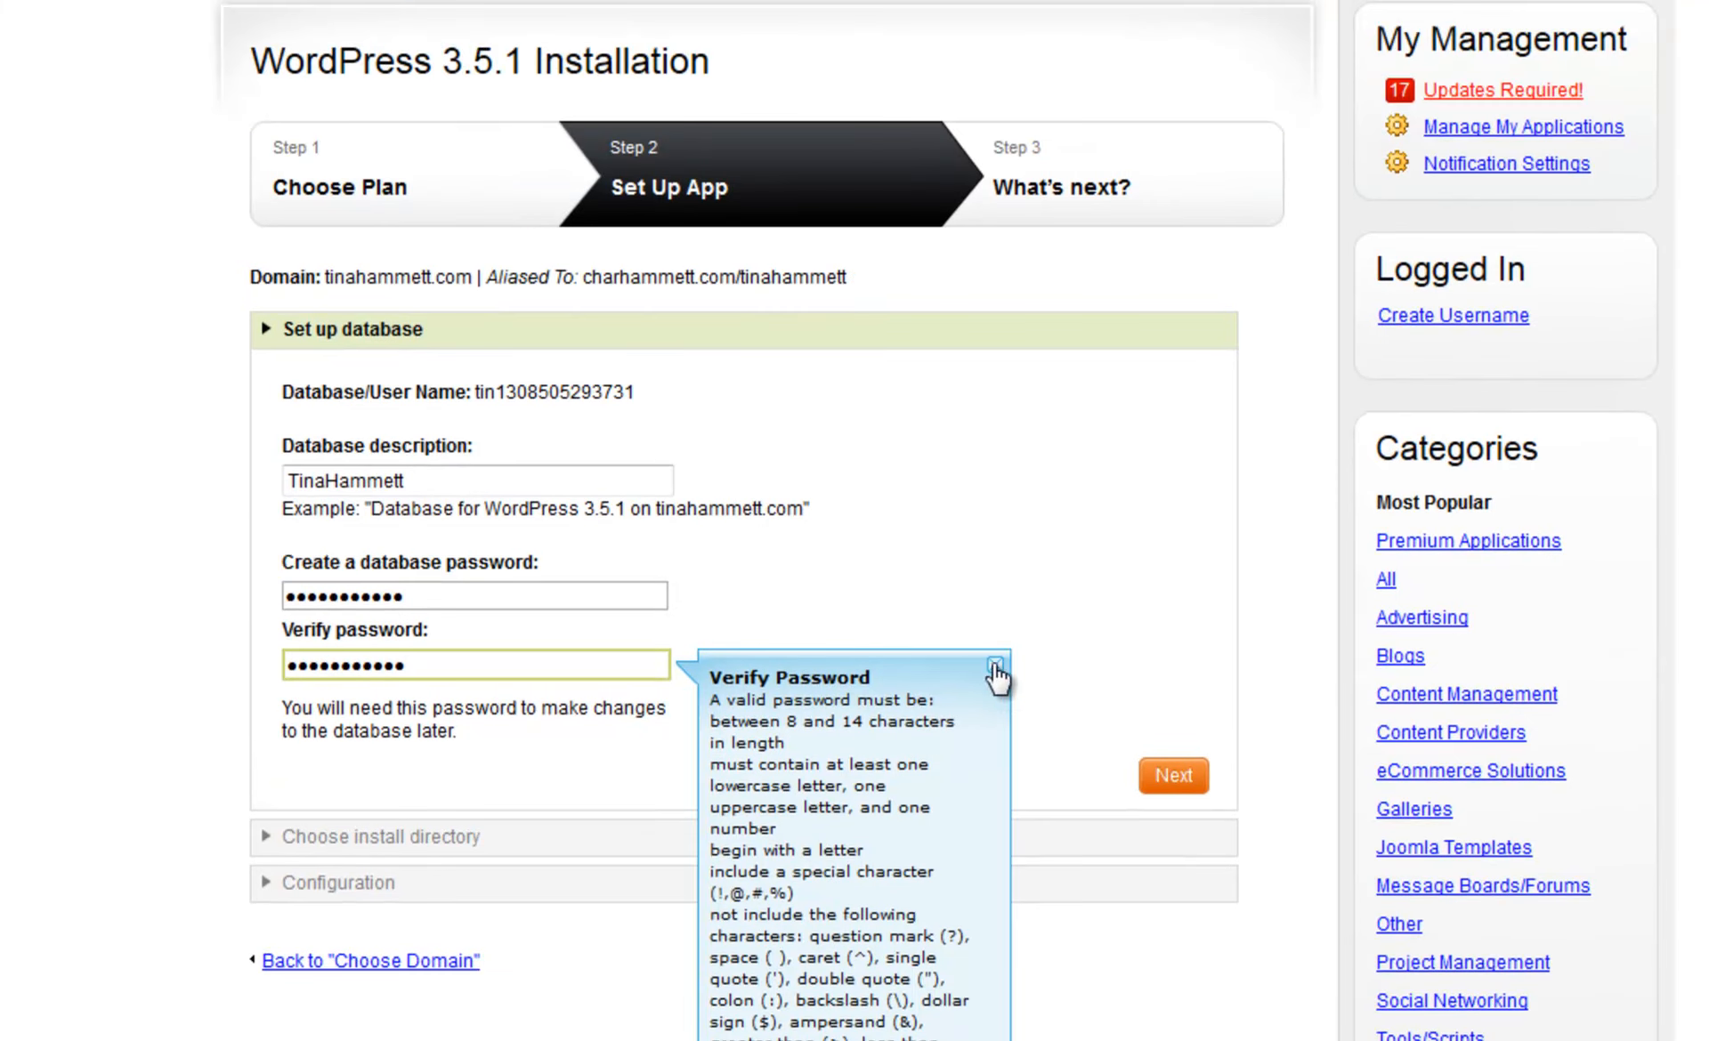
left_click(995, 667)
left_click(1146, 785)
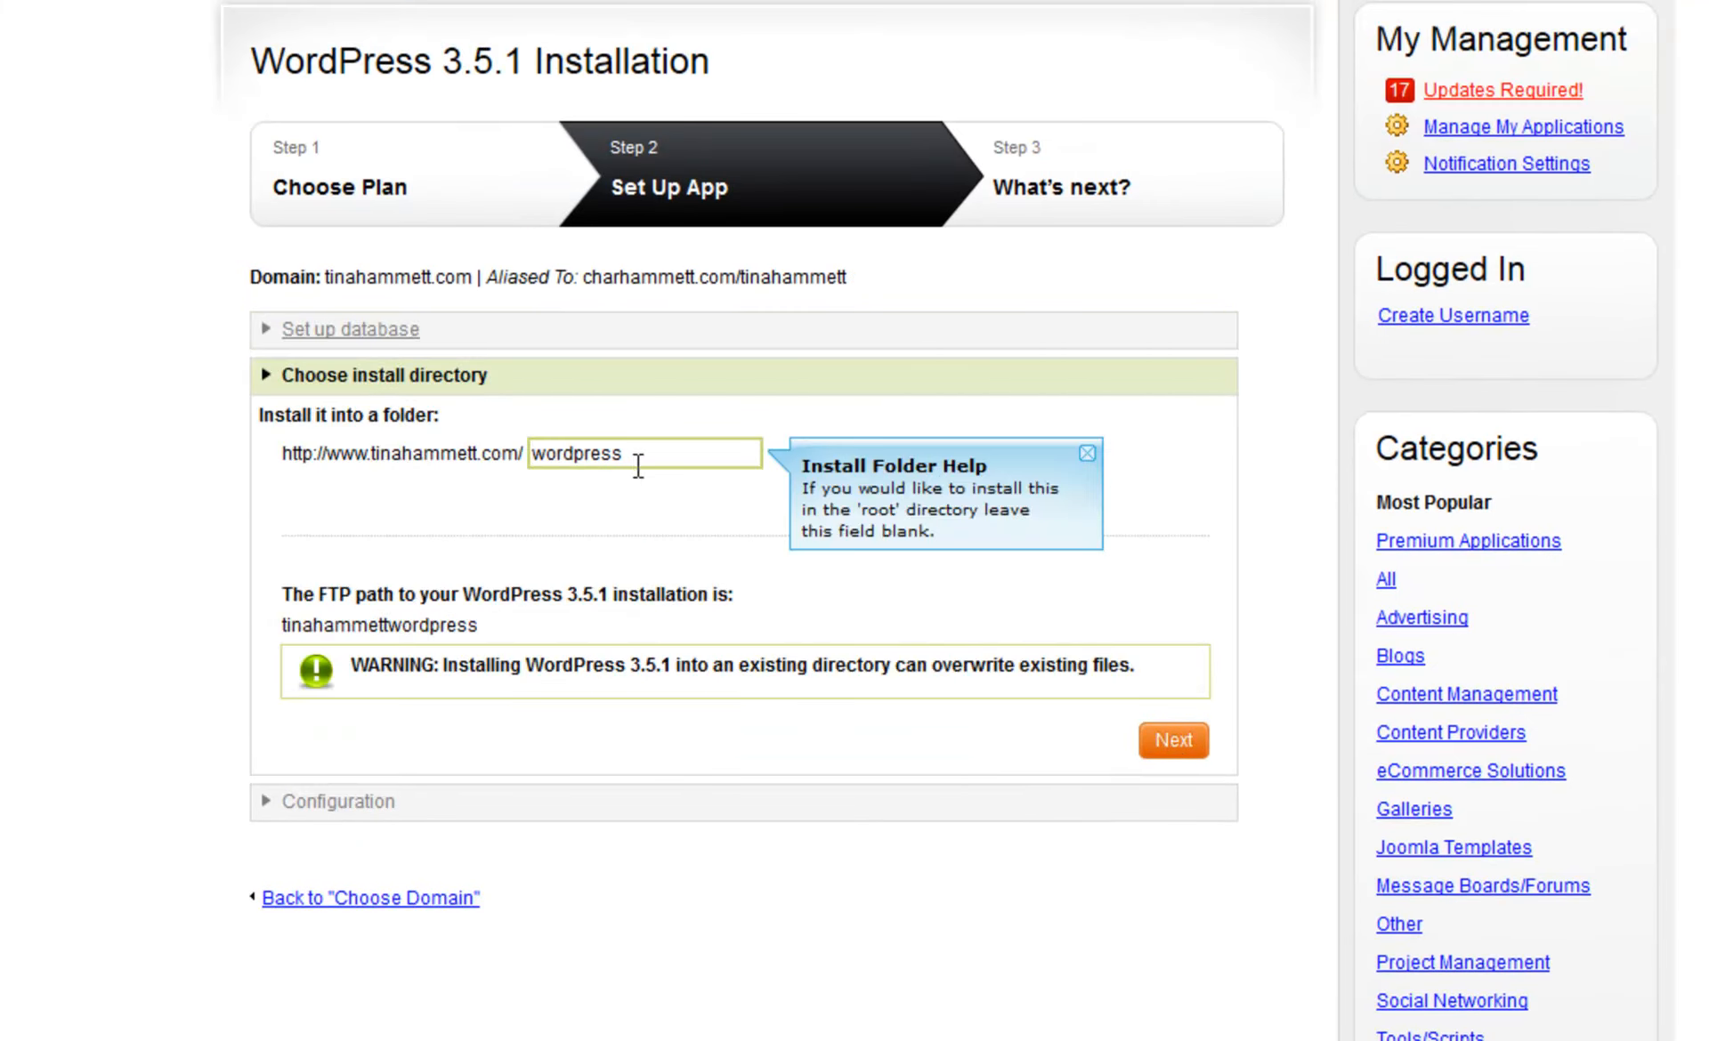
Step: Clear the install folder name so WordPress goes into the root directory of tinahammett.com
left_click_drag(657, 456, 450, 440)
key("BackSpace")
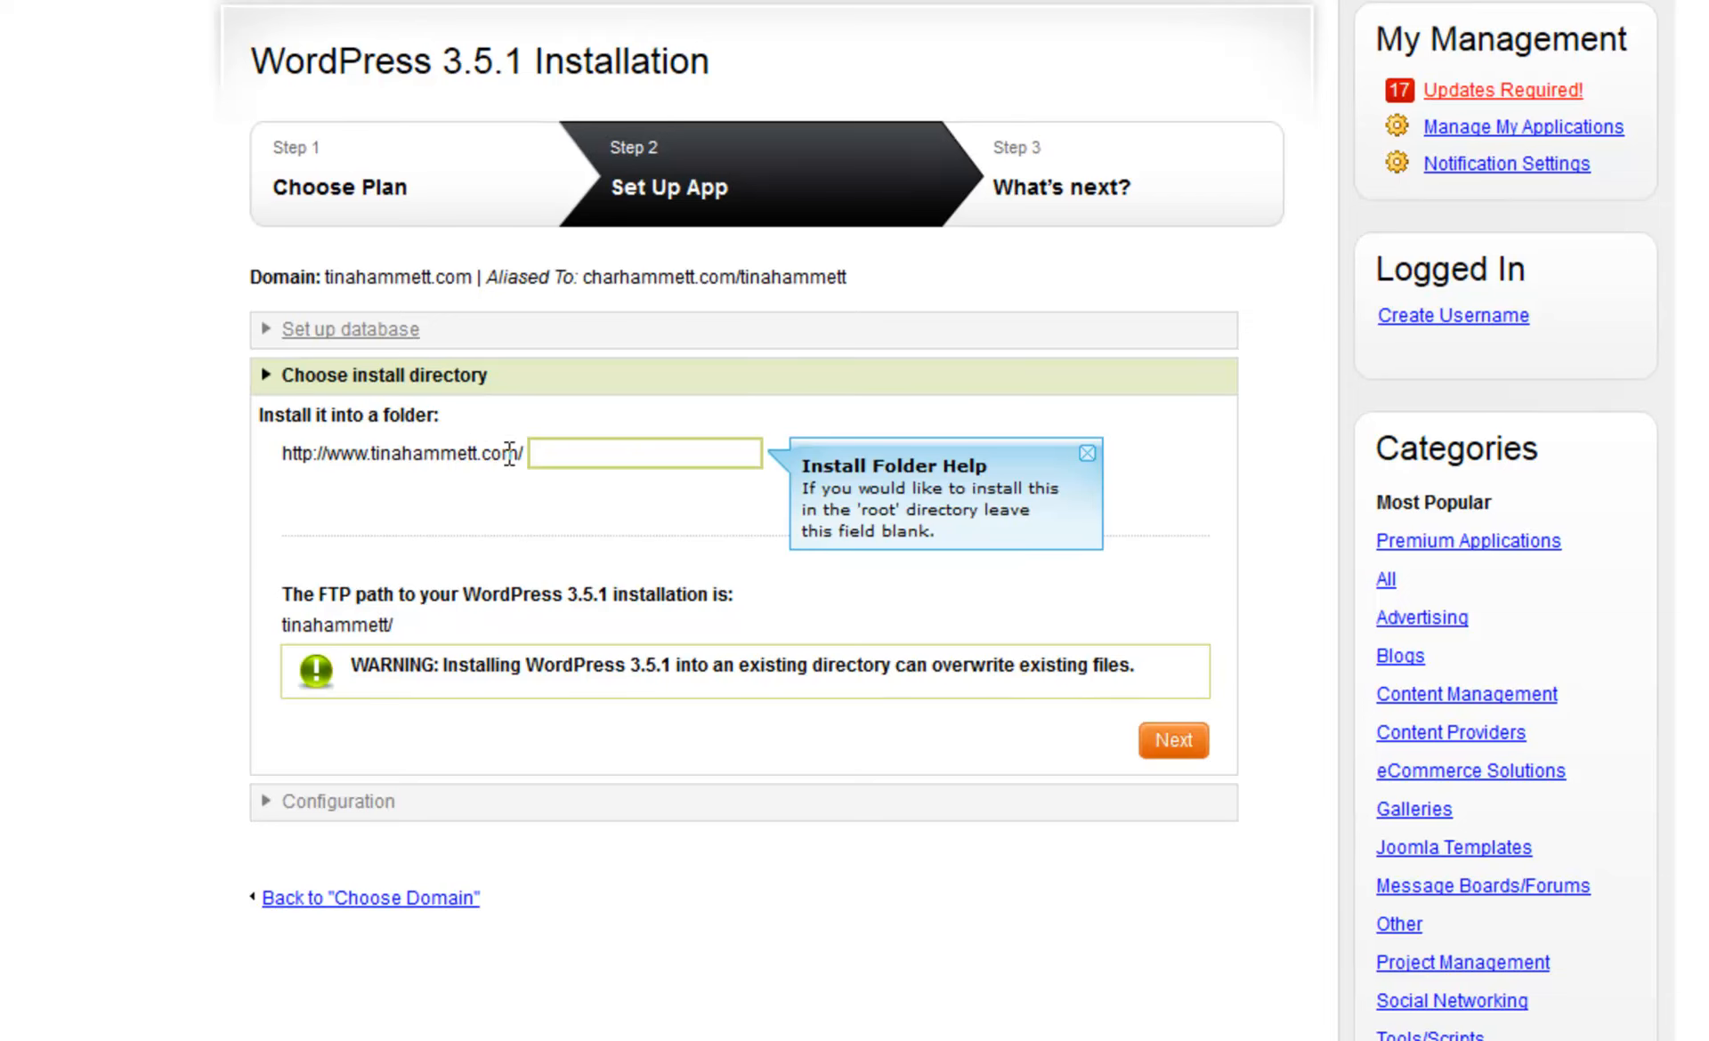
left_click_drag(525, 453, 290, 446)
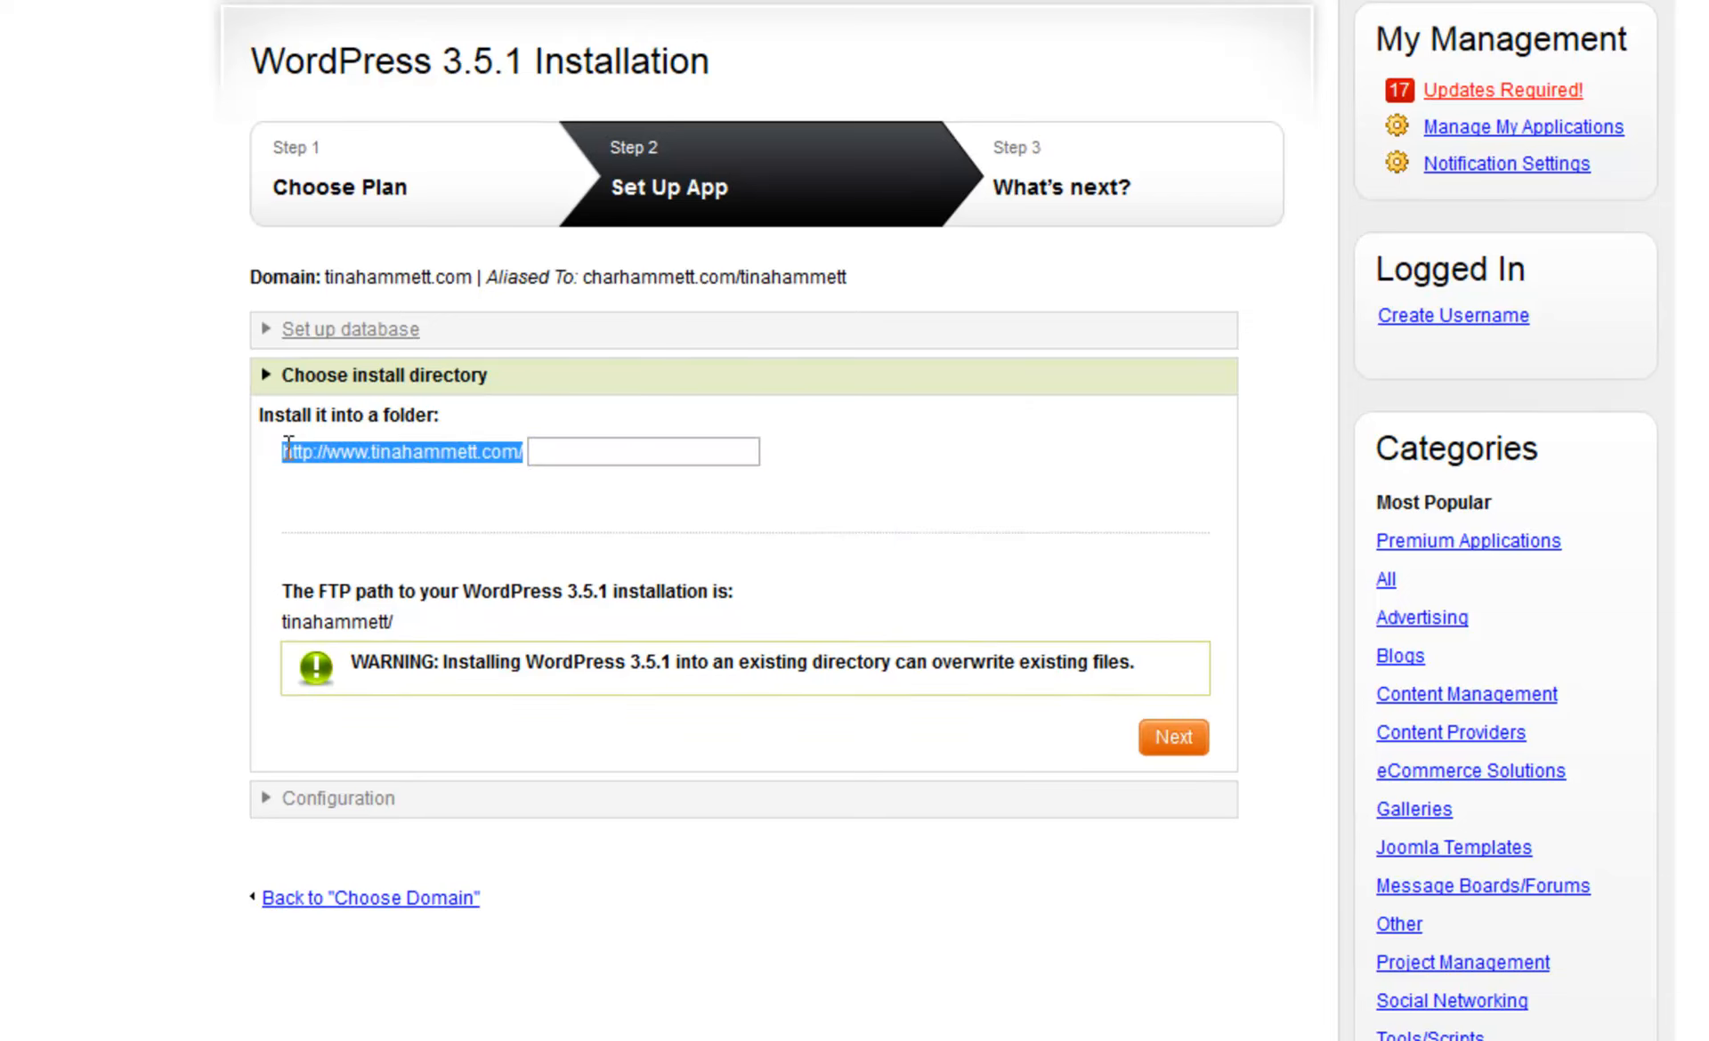
left_click(369, 451)
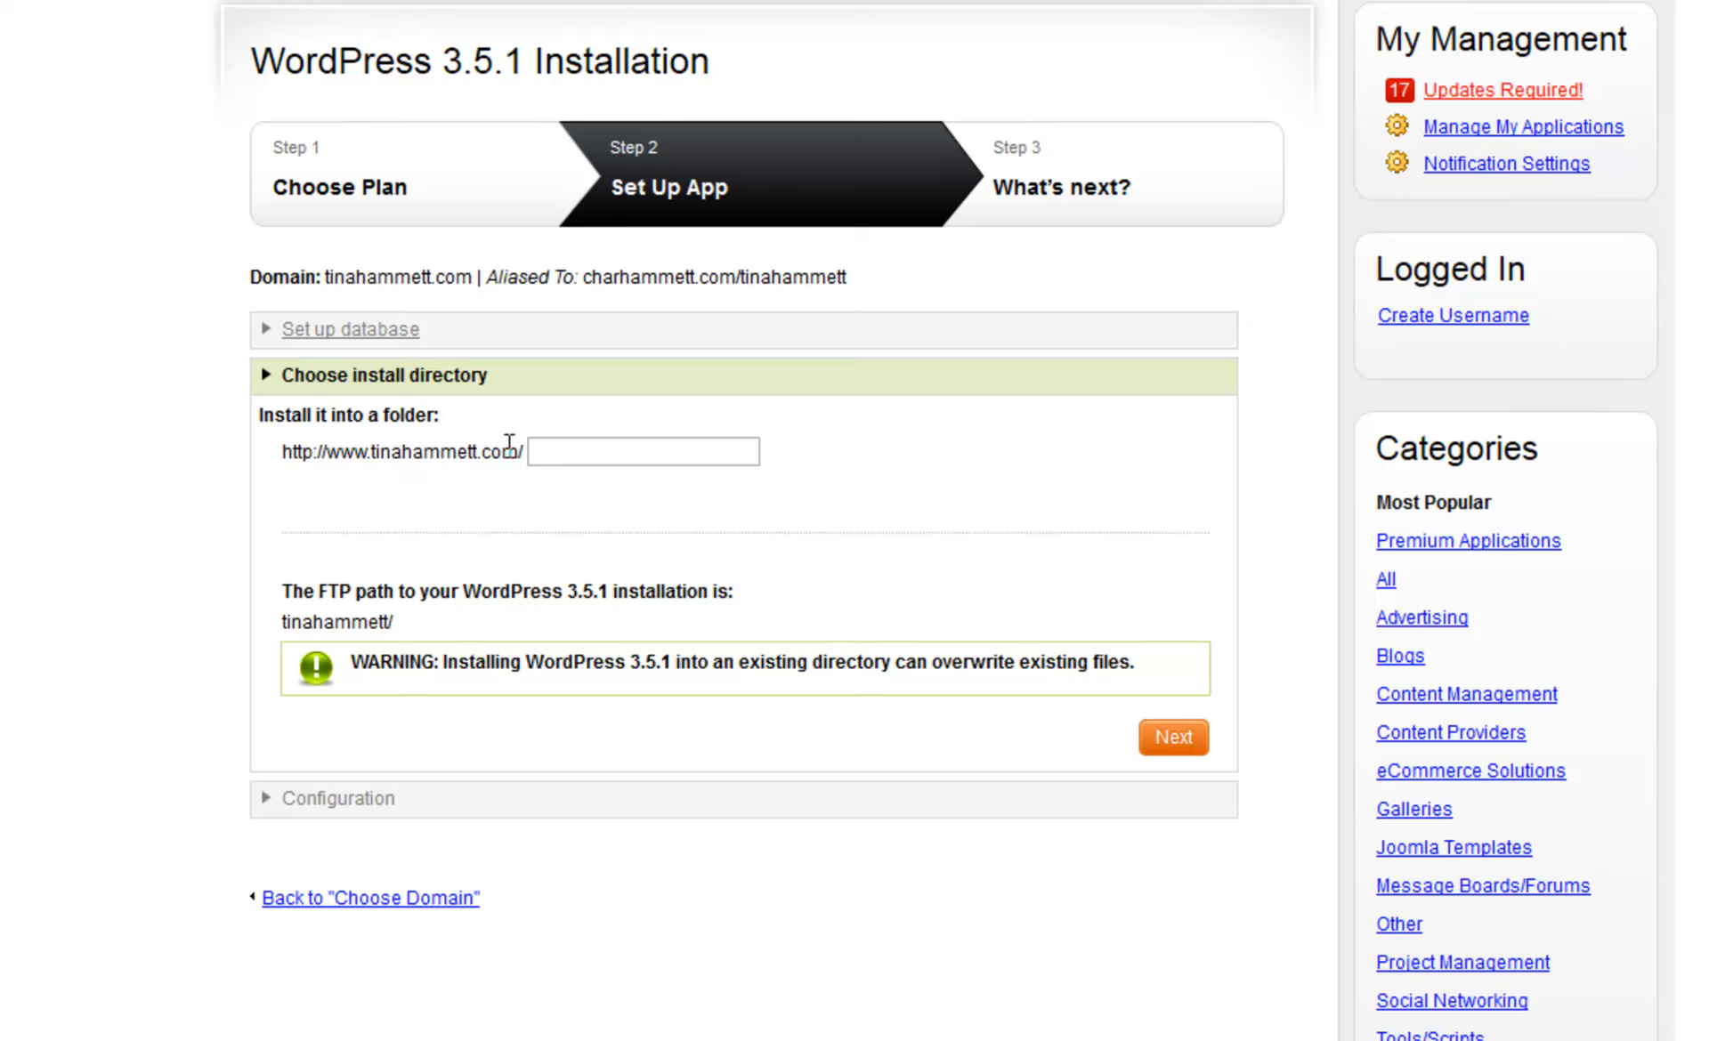
left_click_drag(523, 454, 290, 451)
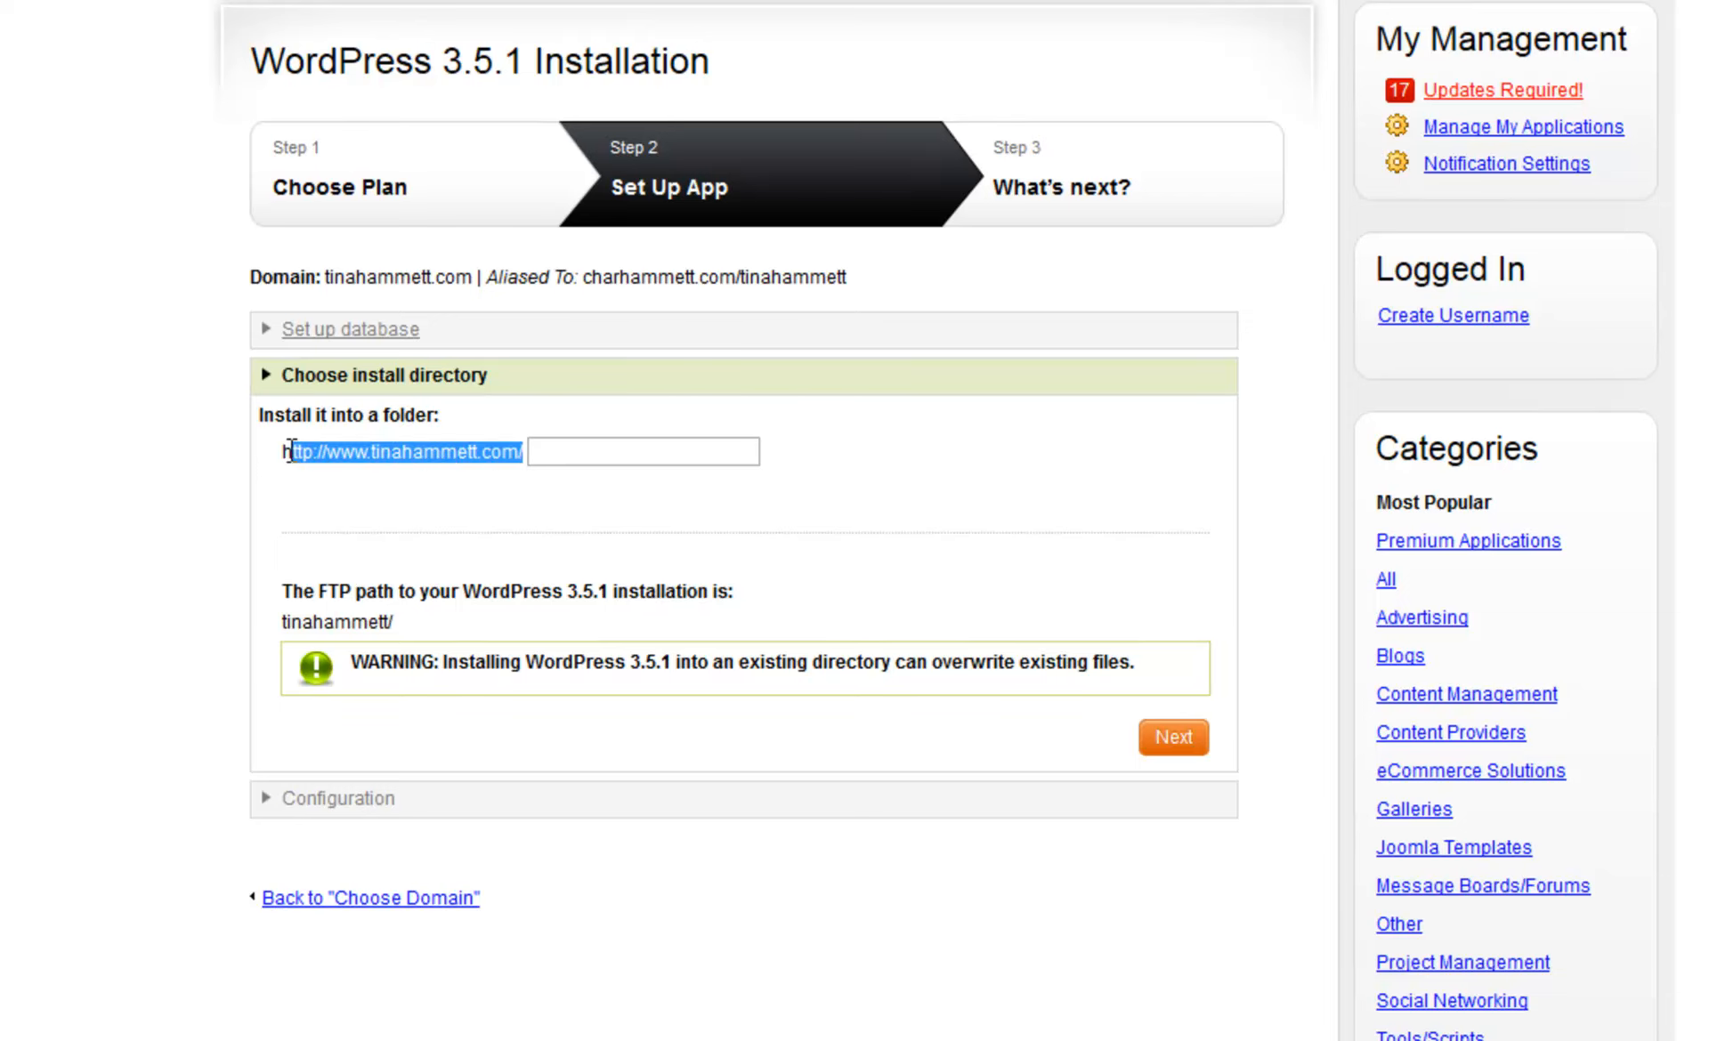
Step: Continue with the blank install folder and fill in the WordPress admin name, admin password and password verification
left_click(580, 456)
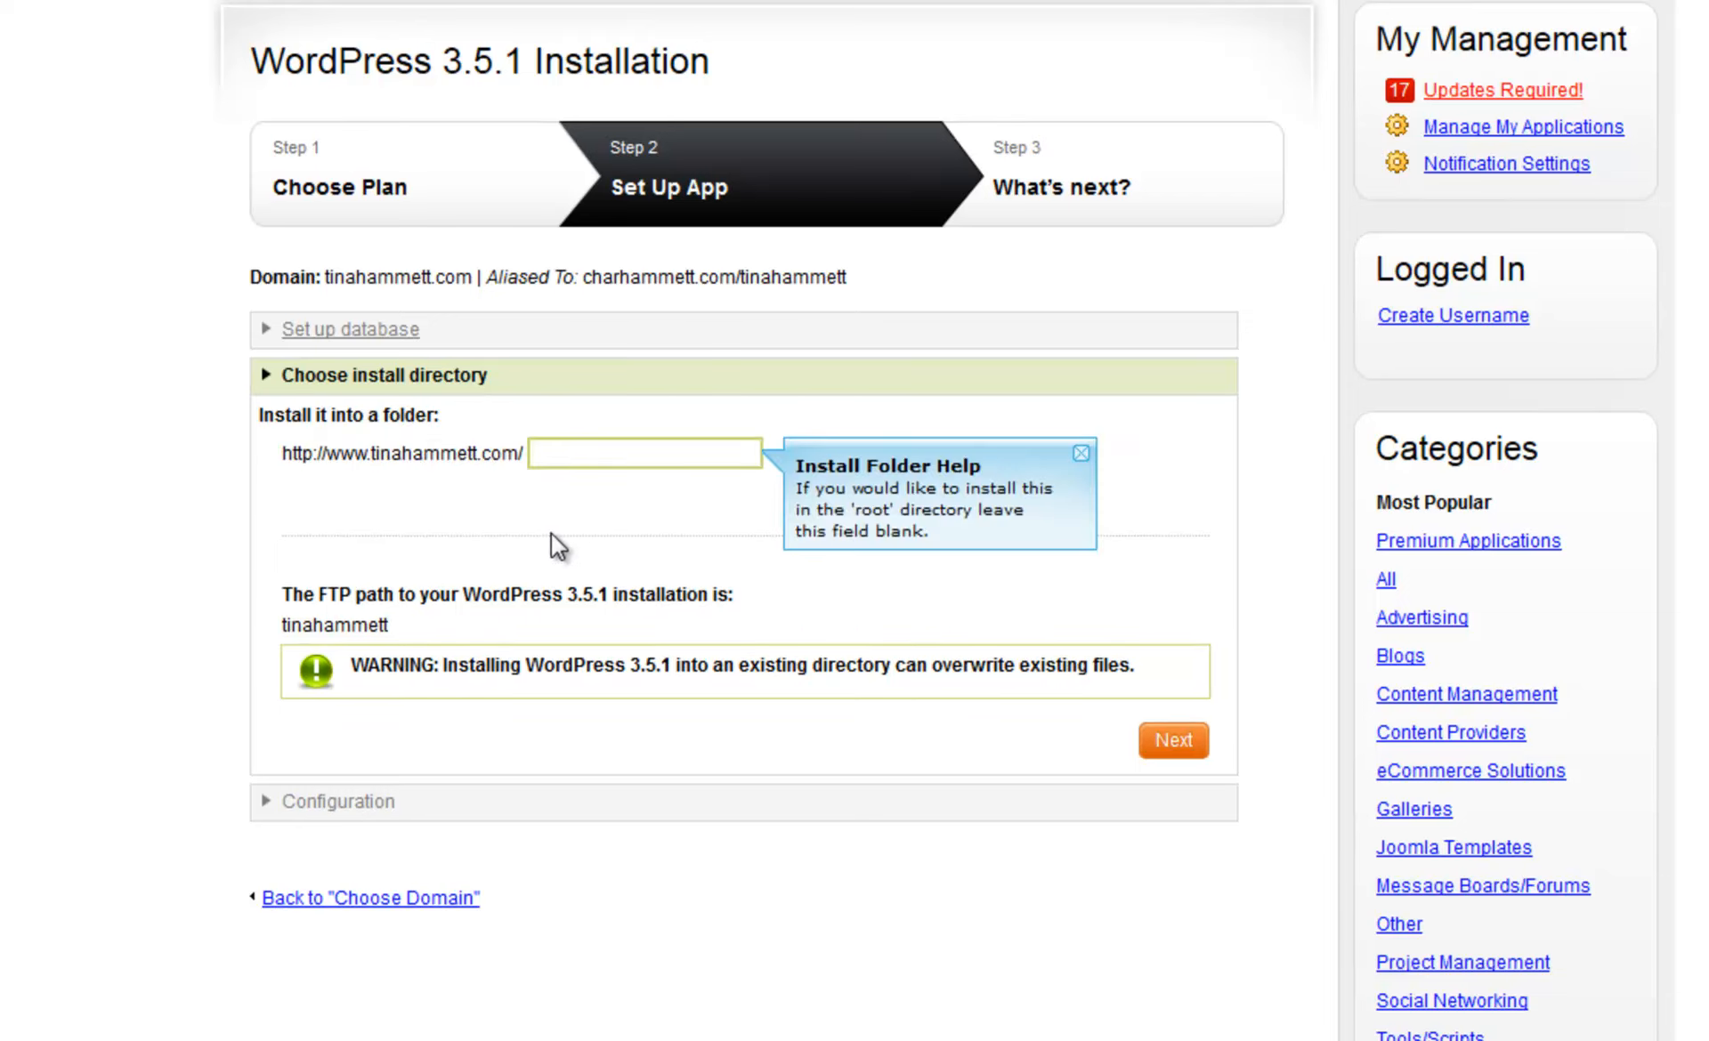
left_click(1186, 743)
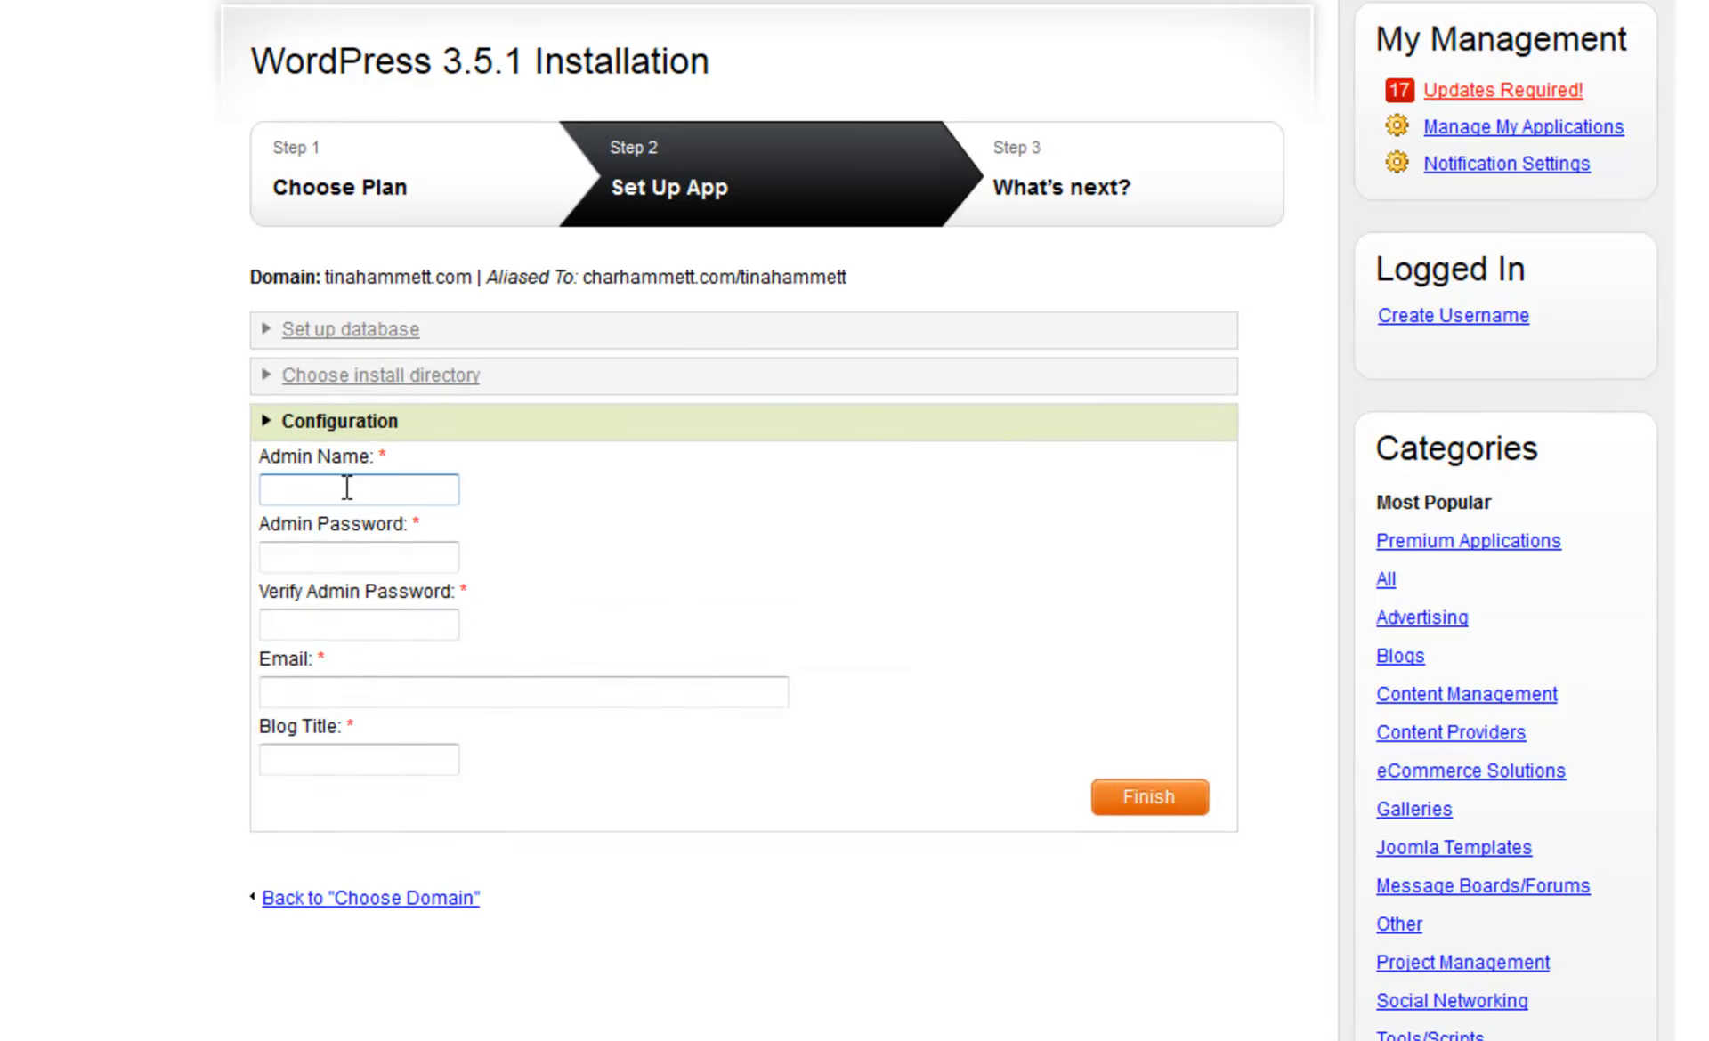
key("Tab")
type("••••••••")
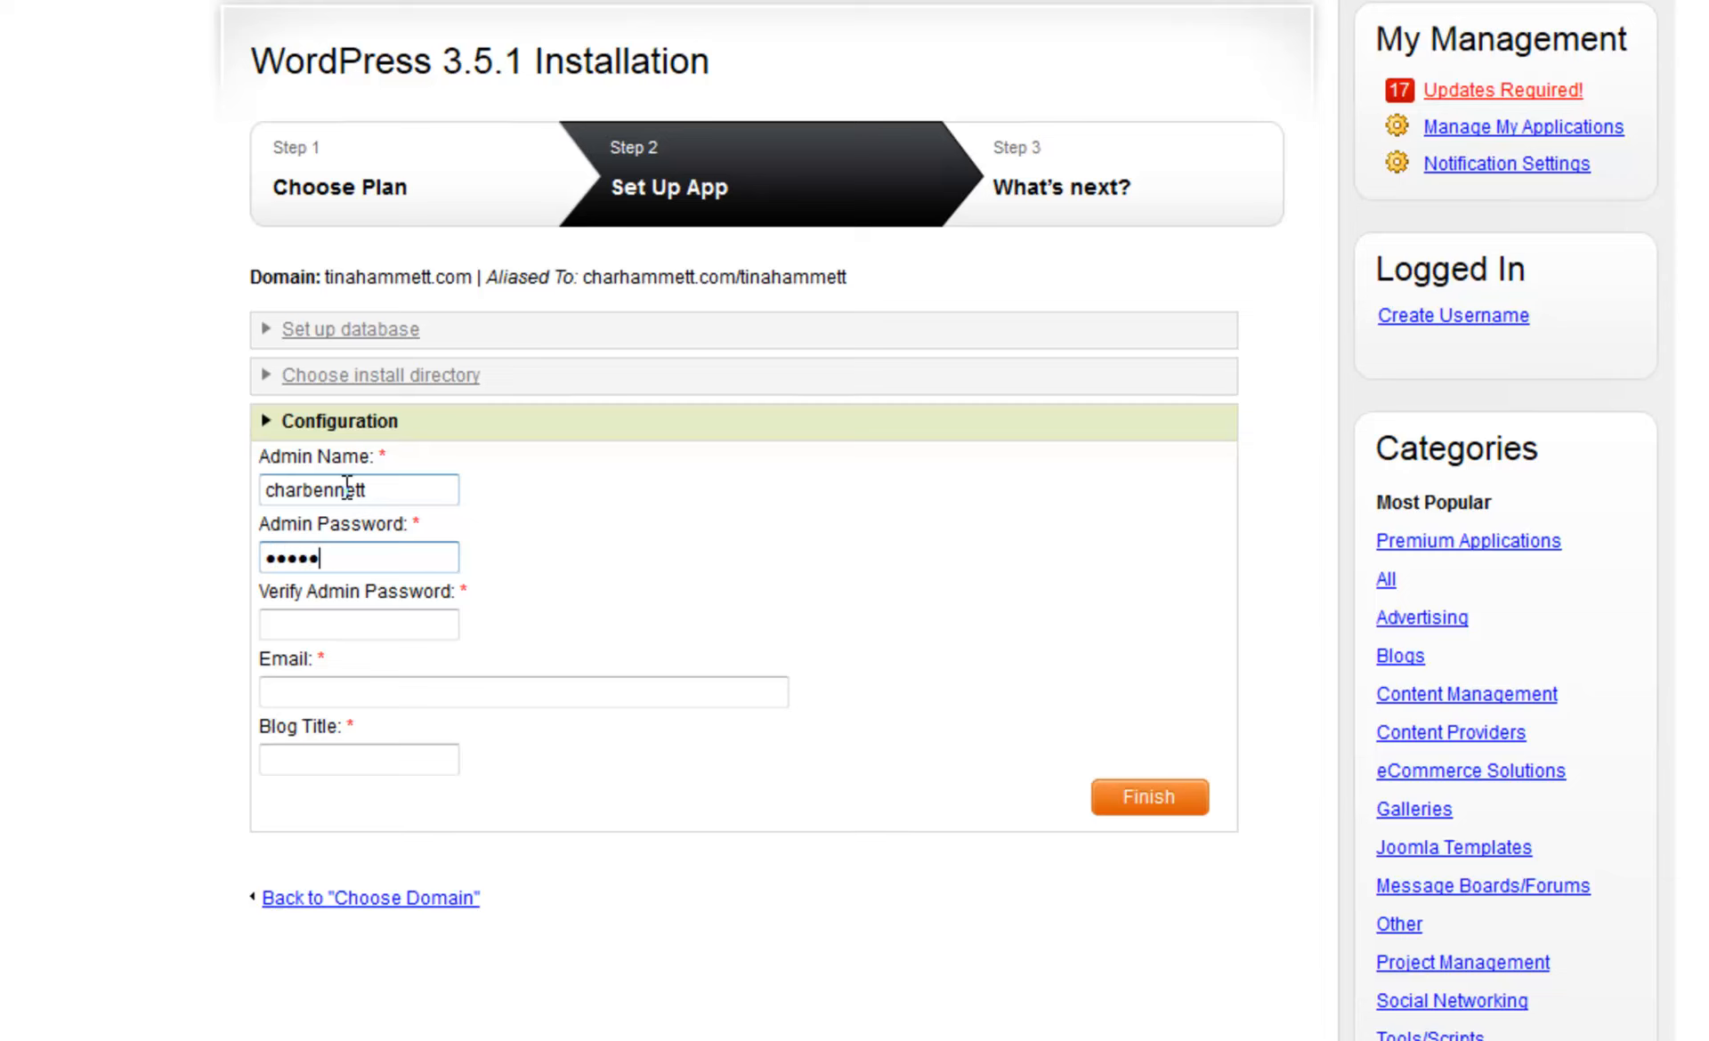
key("Tab")
type("••••••••")
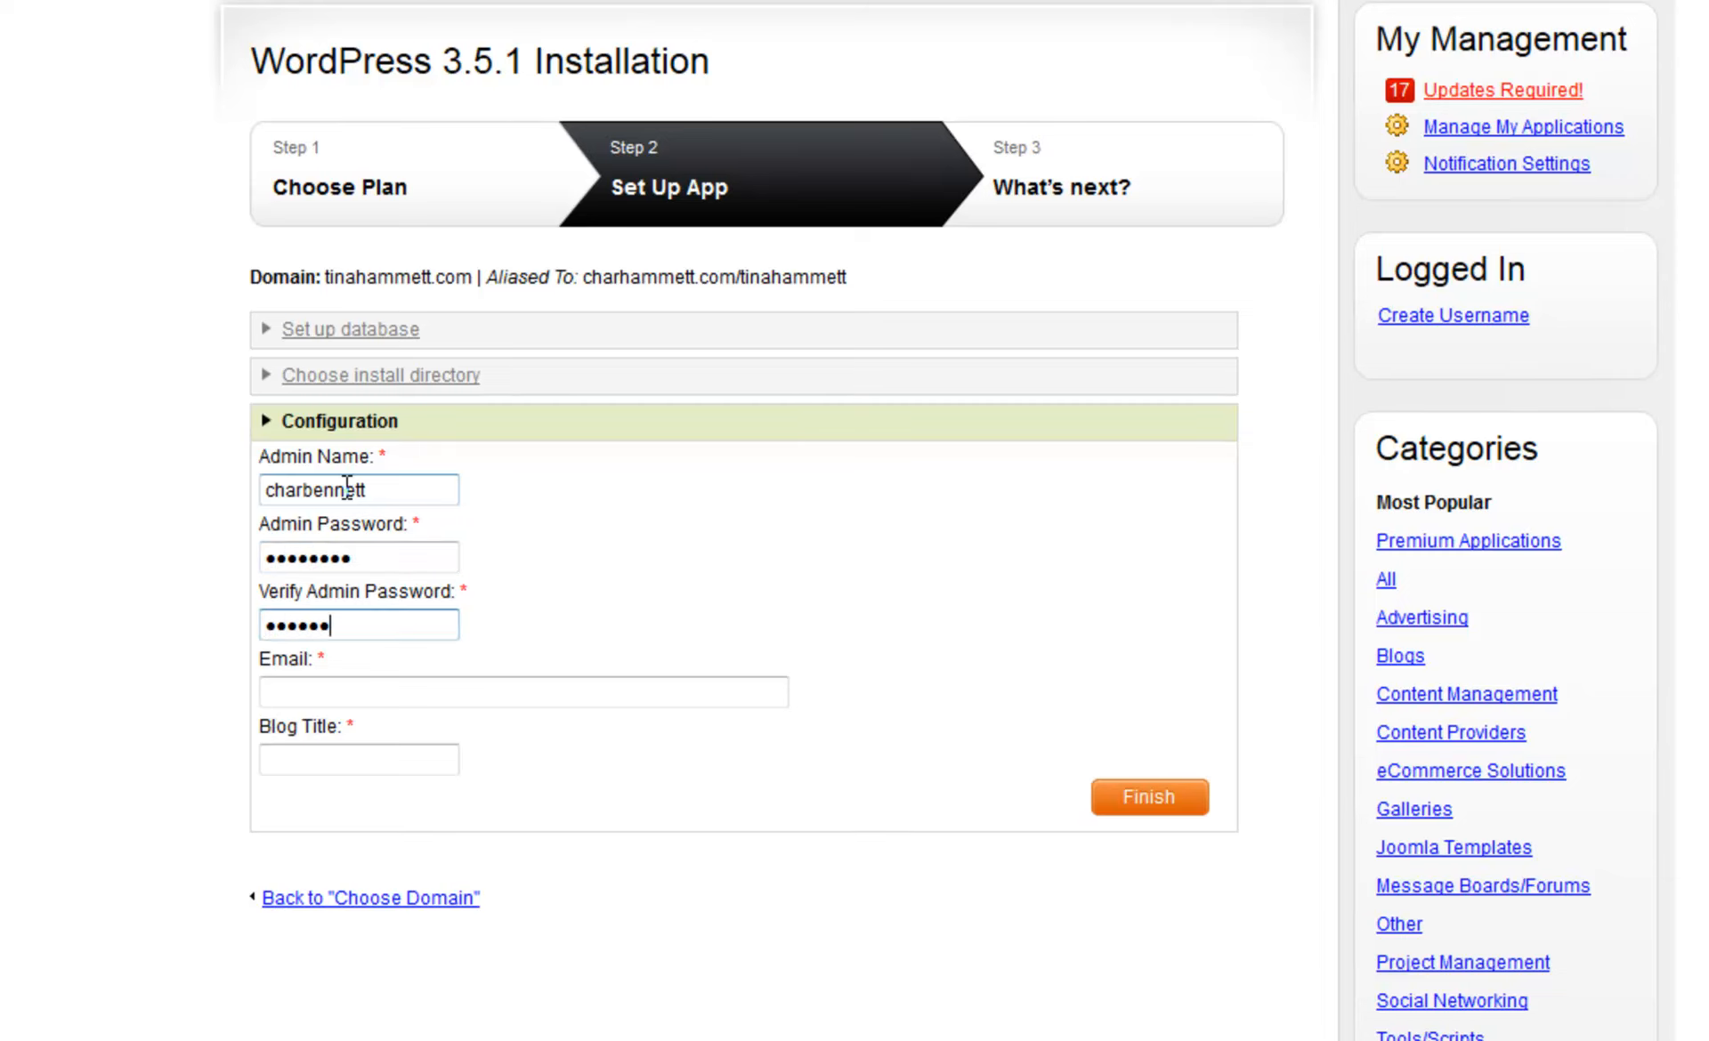
Step: Enter the admin's e-mail address, use the site owner's name as the blog title, and submit the WordPress installation
key("Tab")
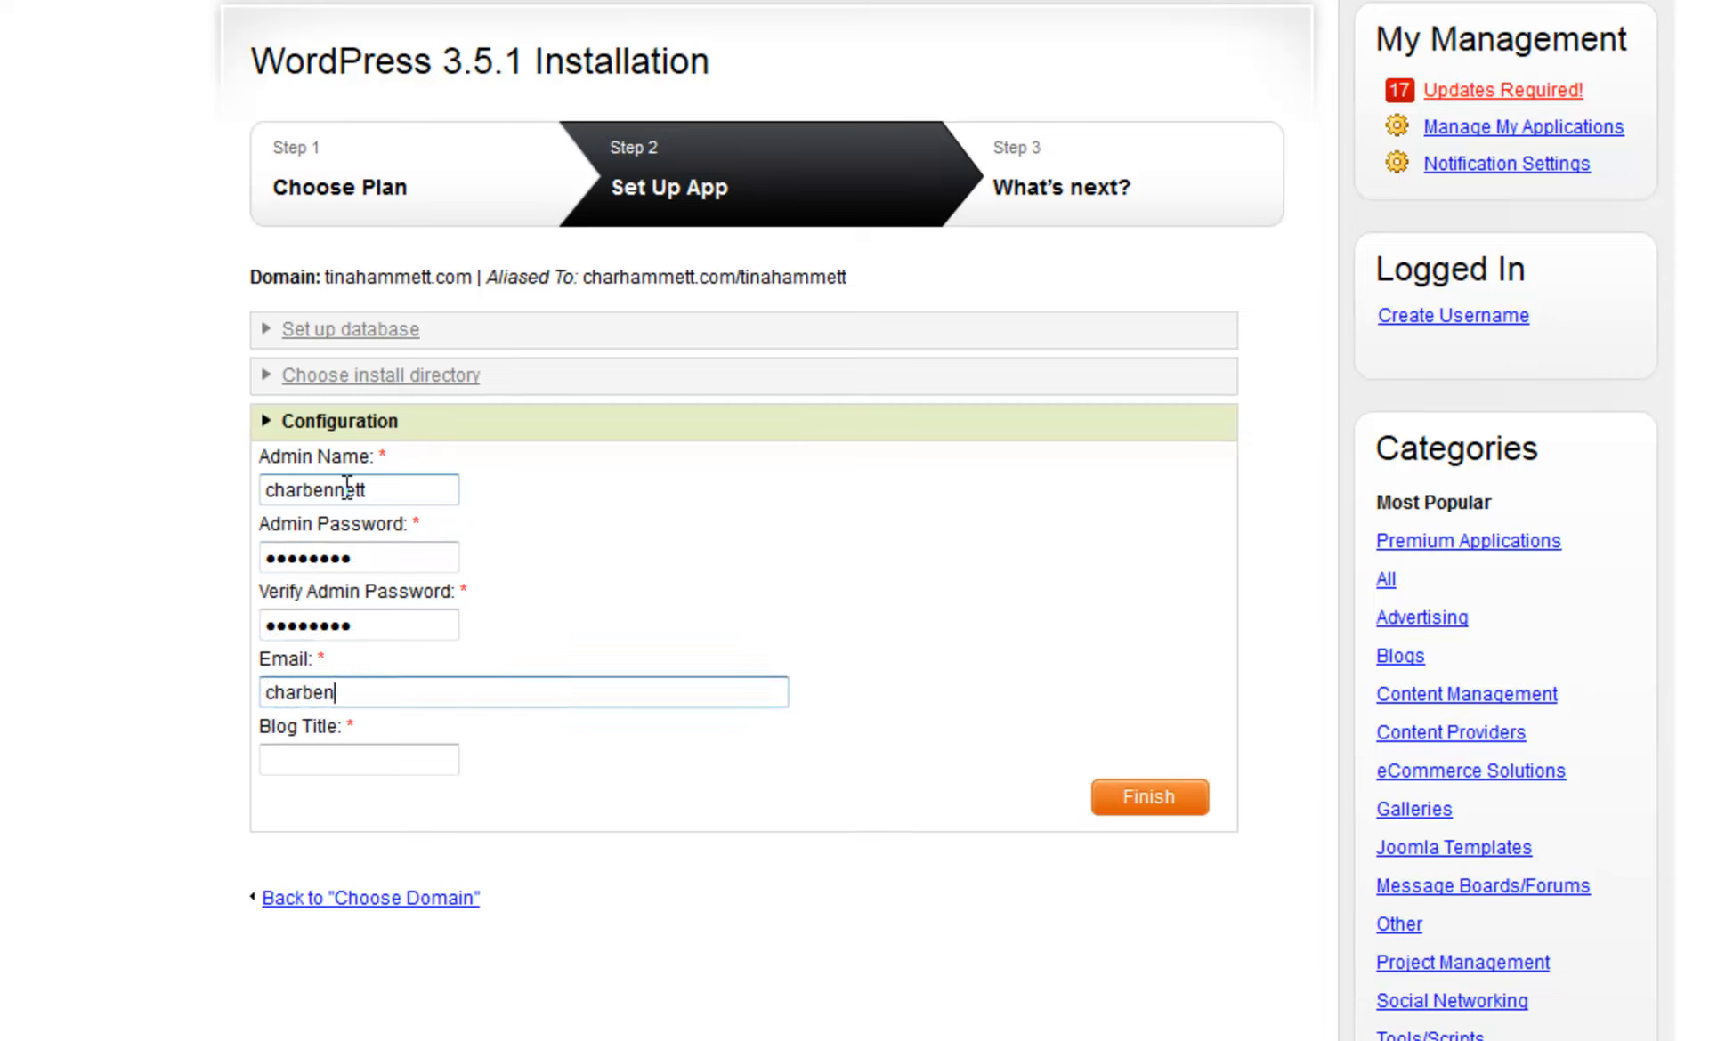
key("Tab")
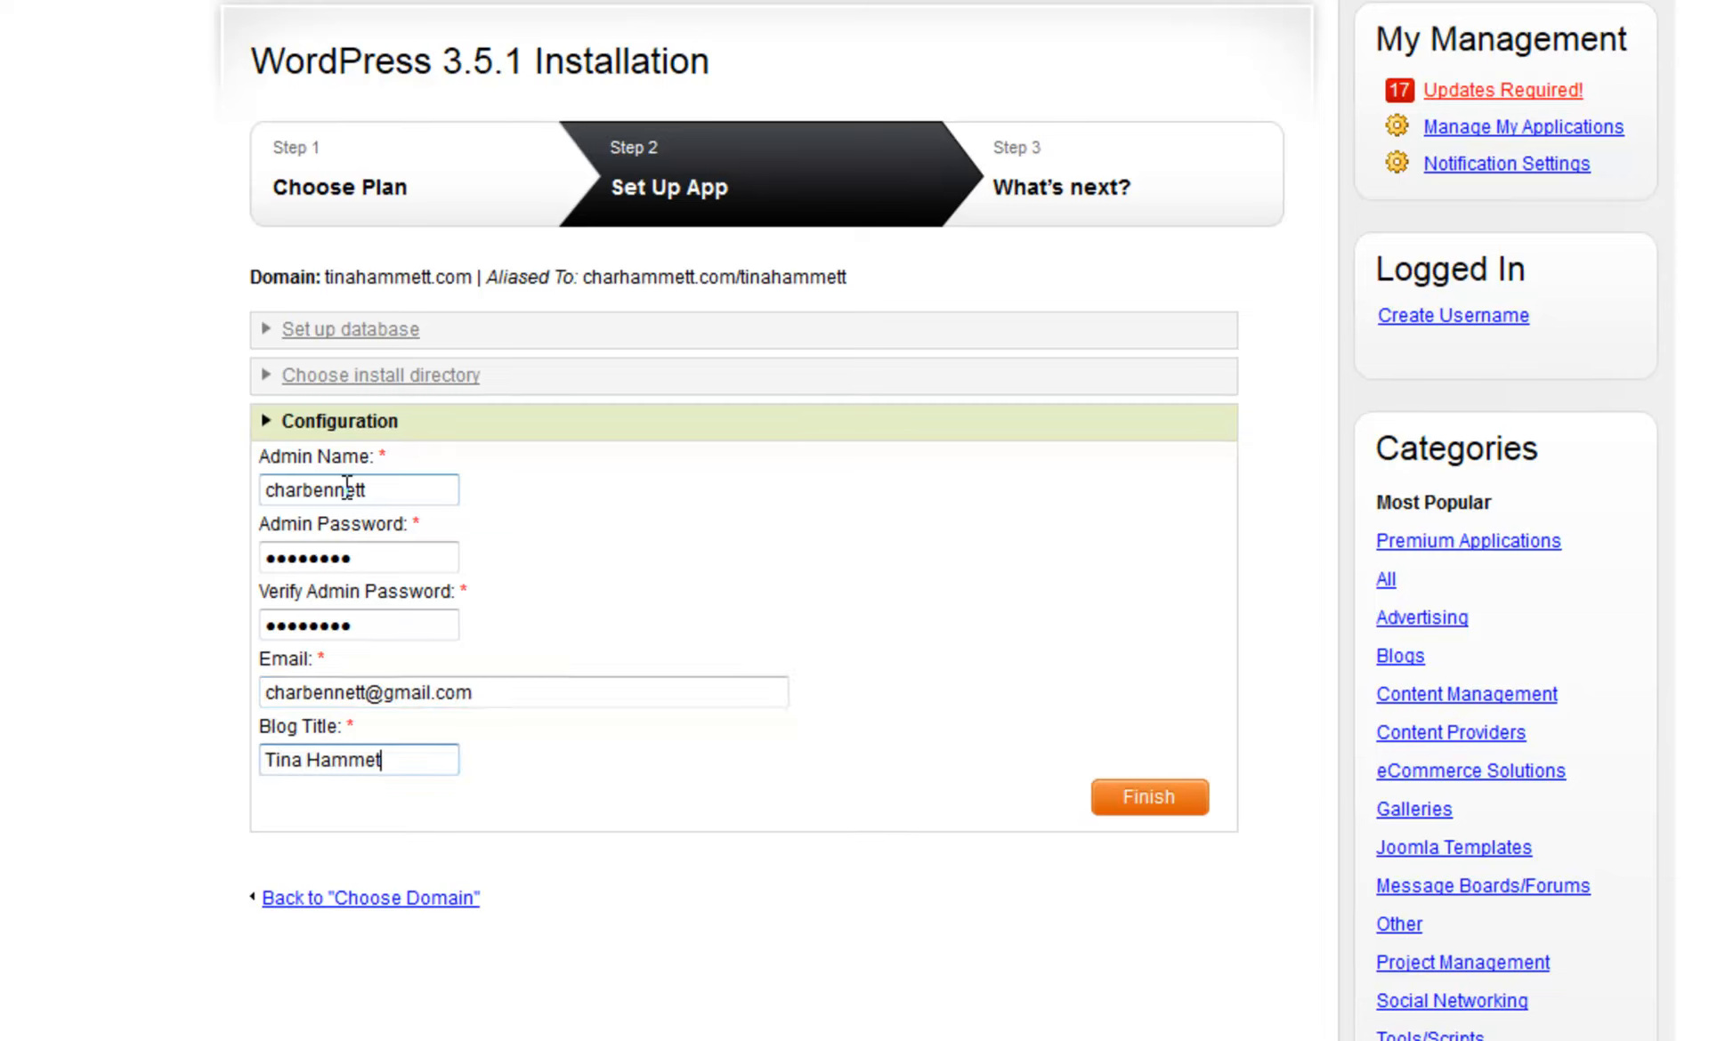
left_click(1124, 797)
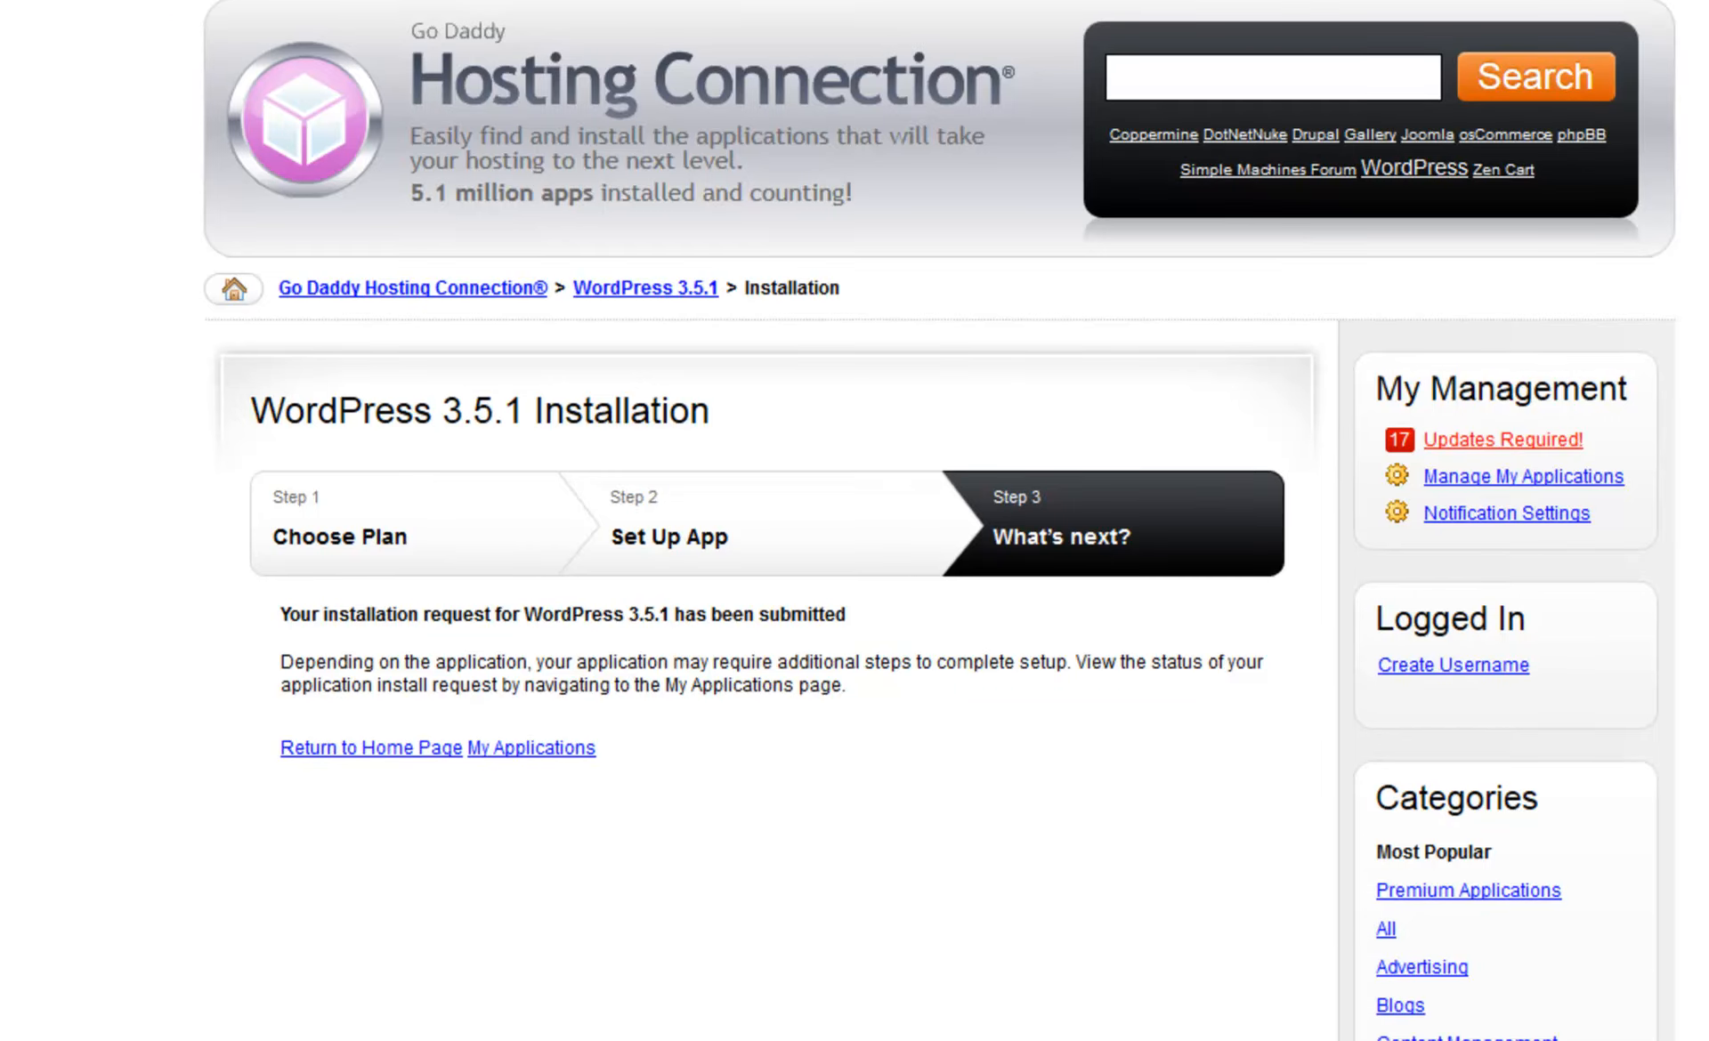
Step: Open tinahammett.com in a new browser tab to check whether the site is live
key("ctrl+t")
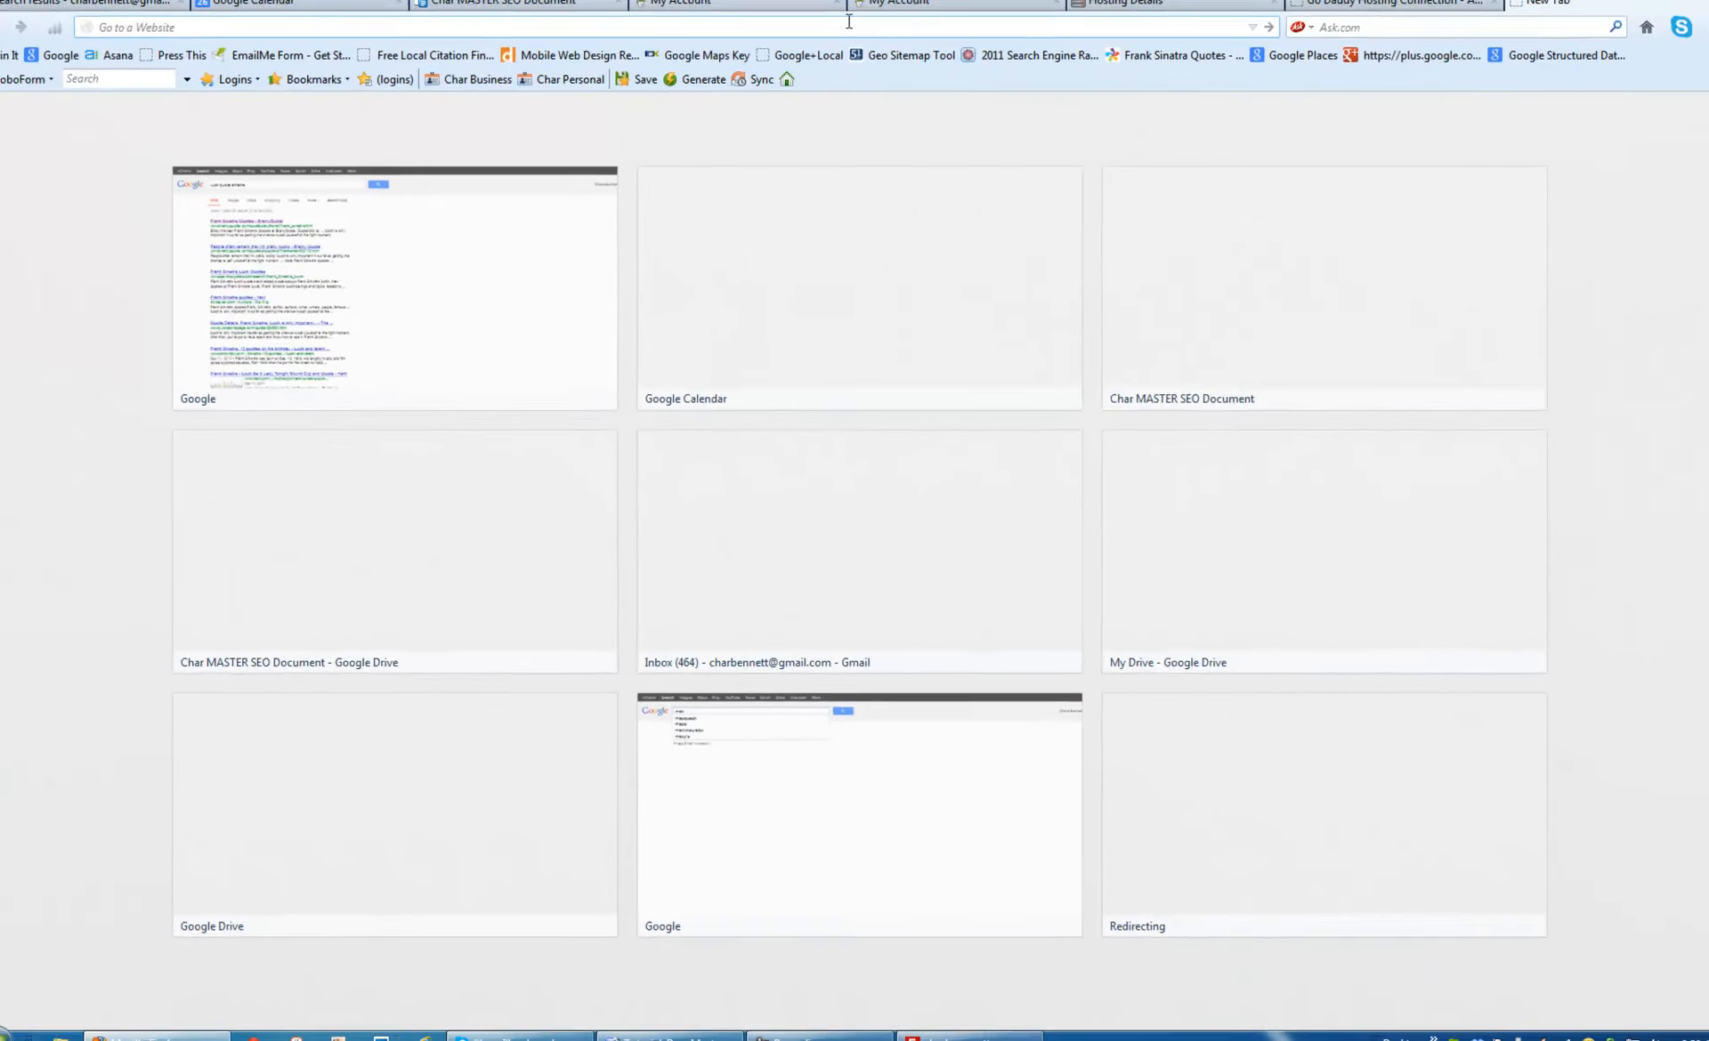
type("tin")
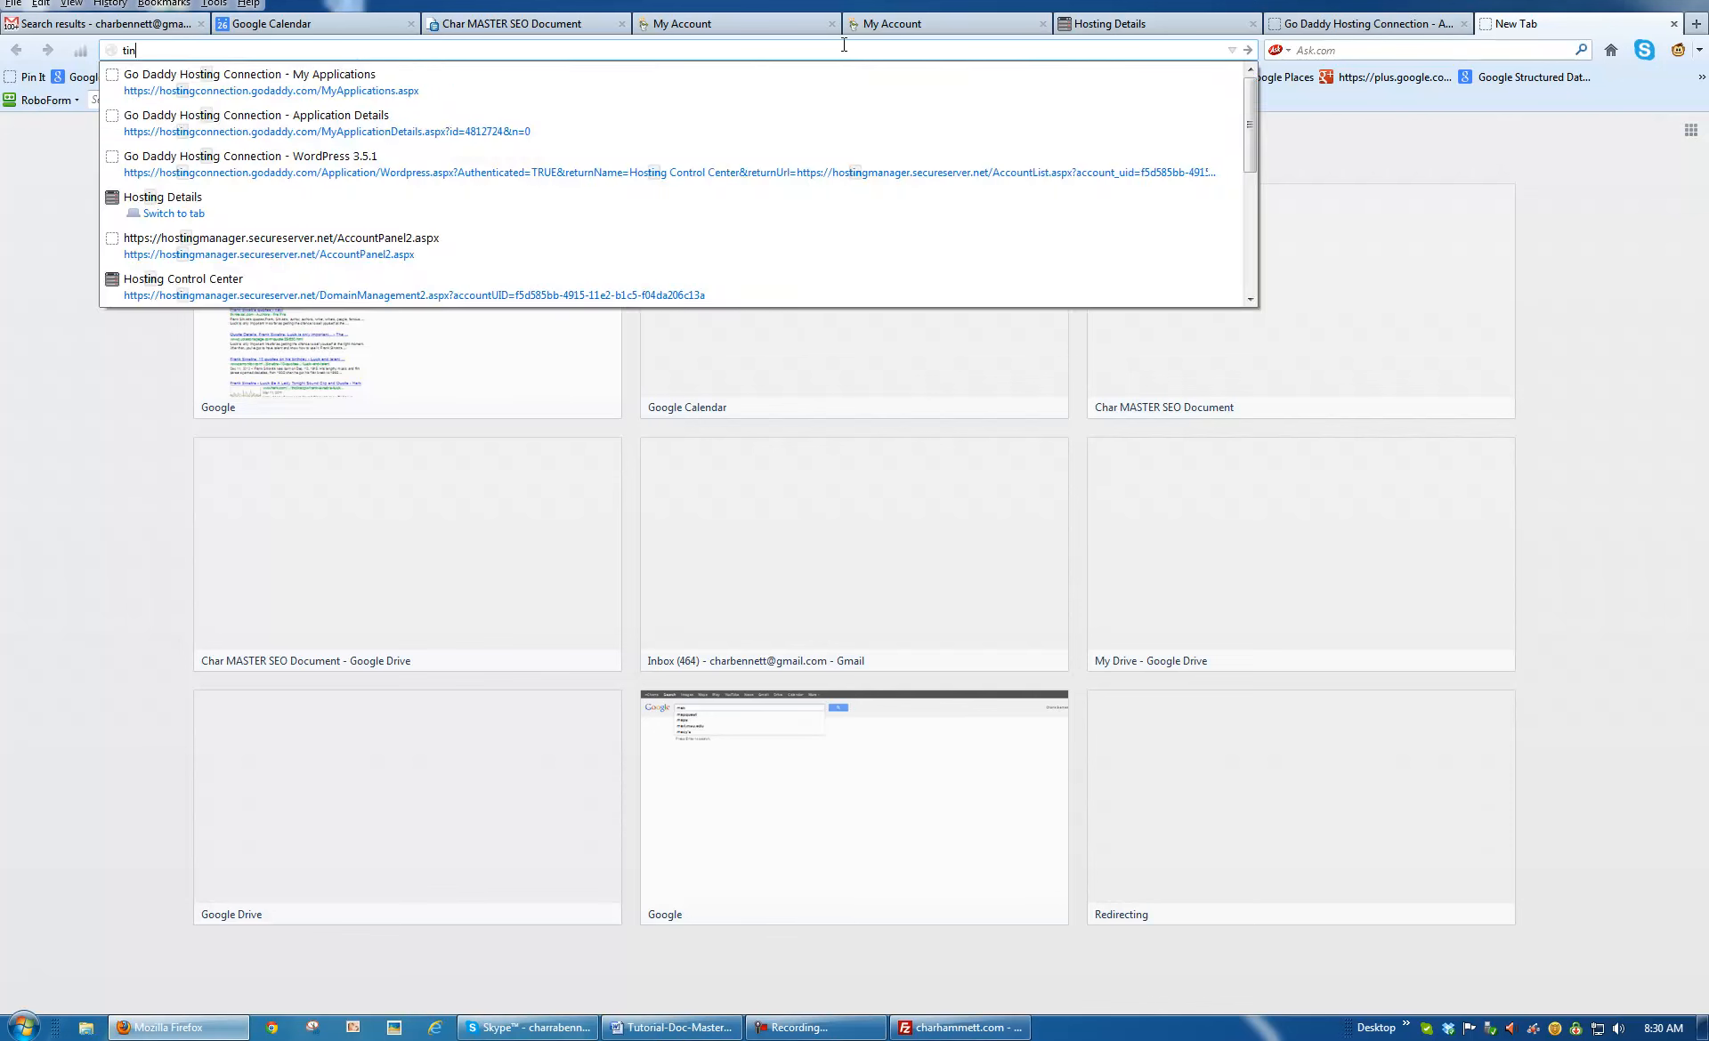
type("ahammer")
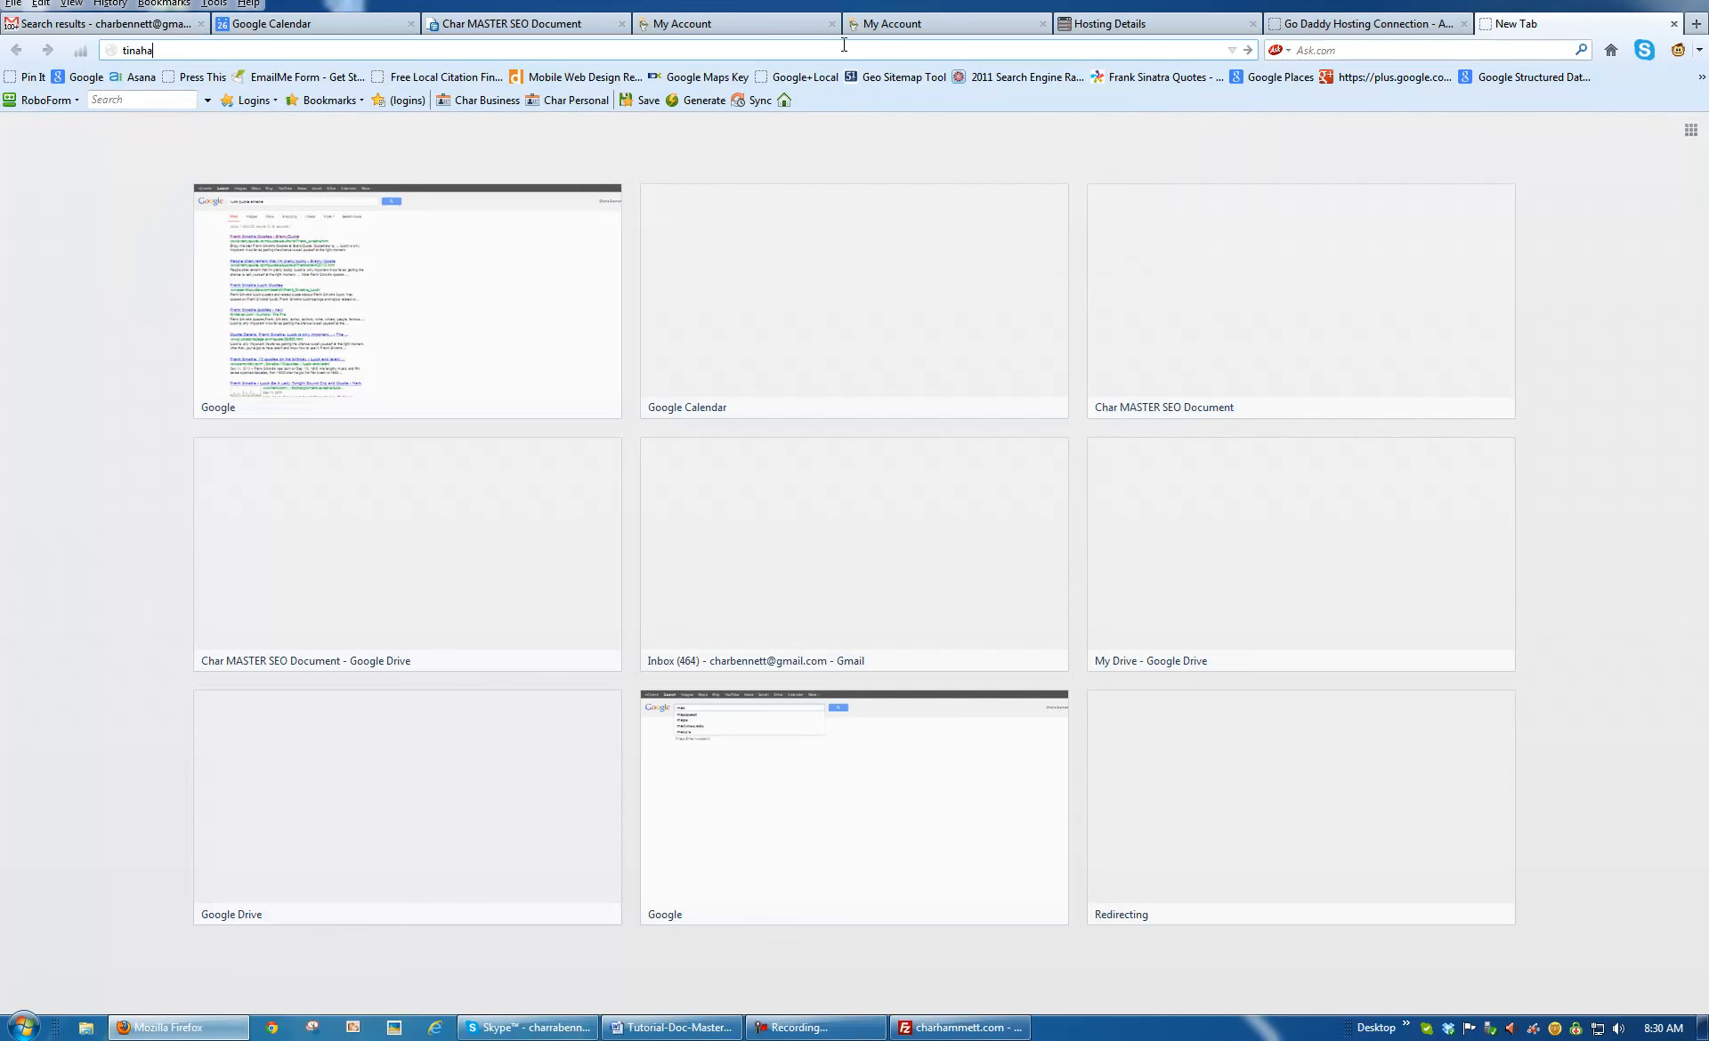
type("t.com")
key("Return")
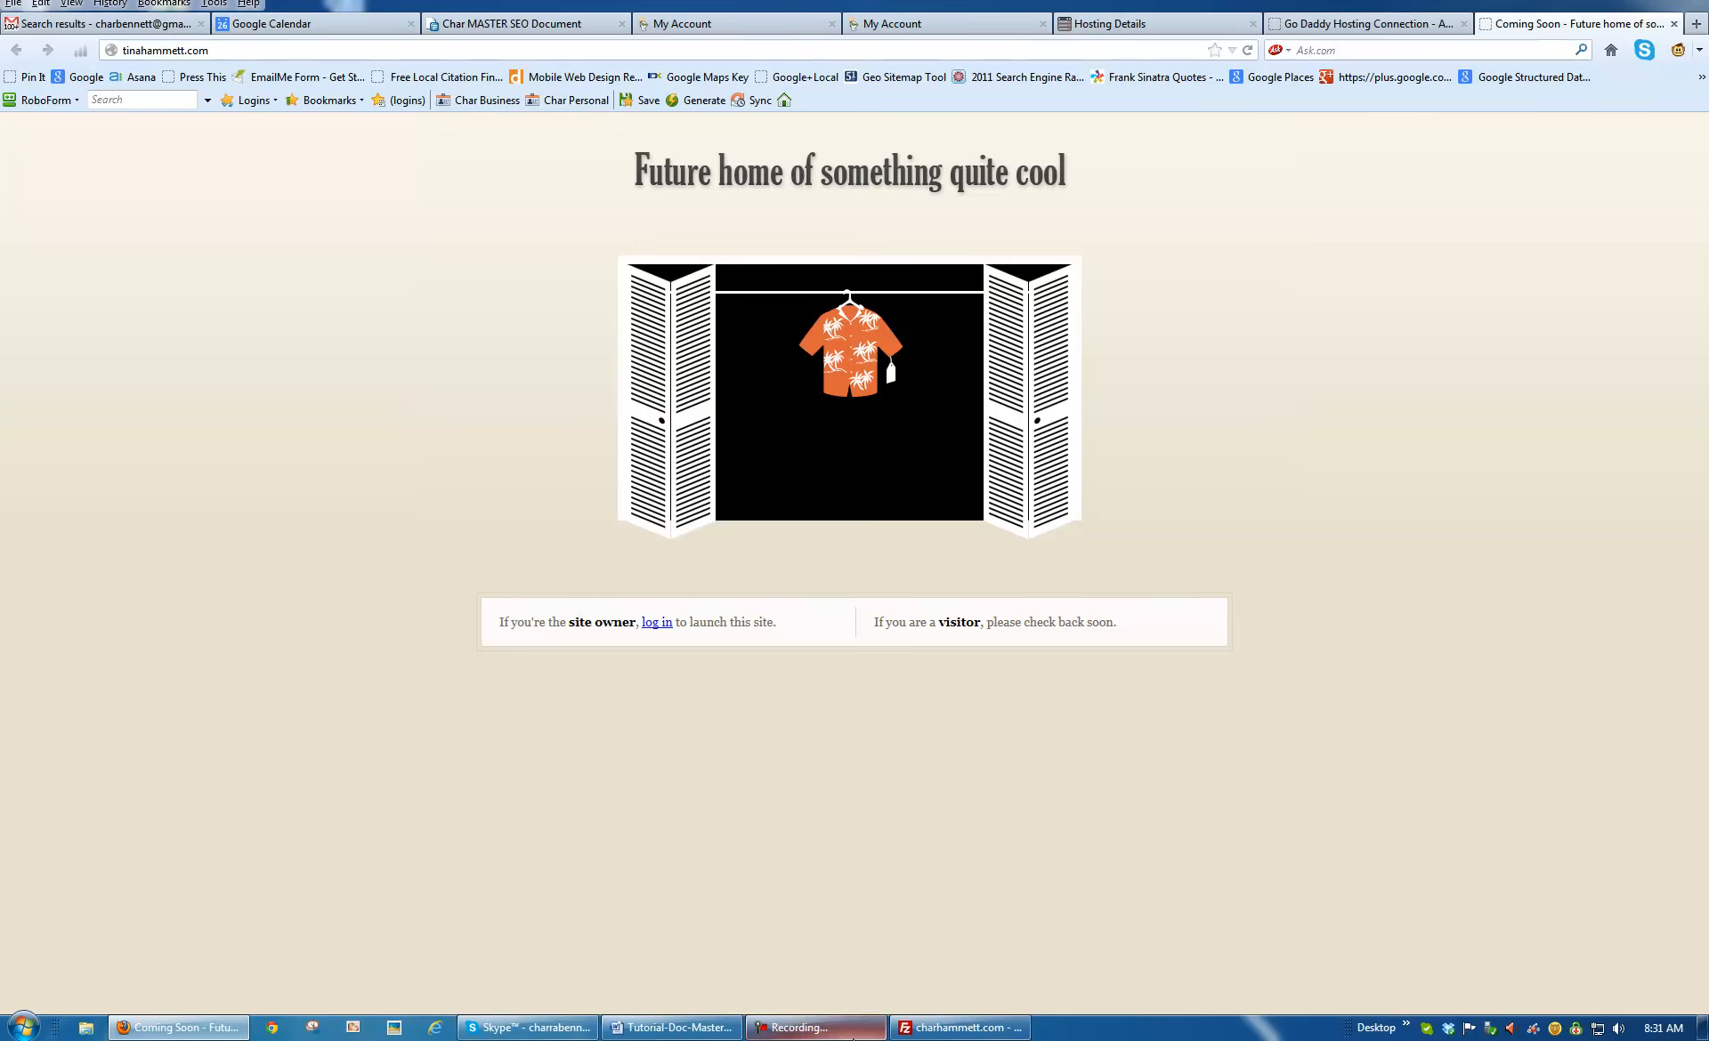
mouse_move(852, 1038)
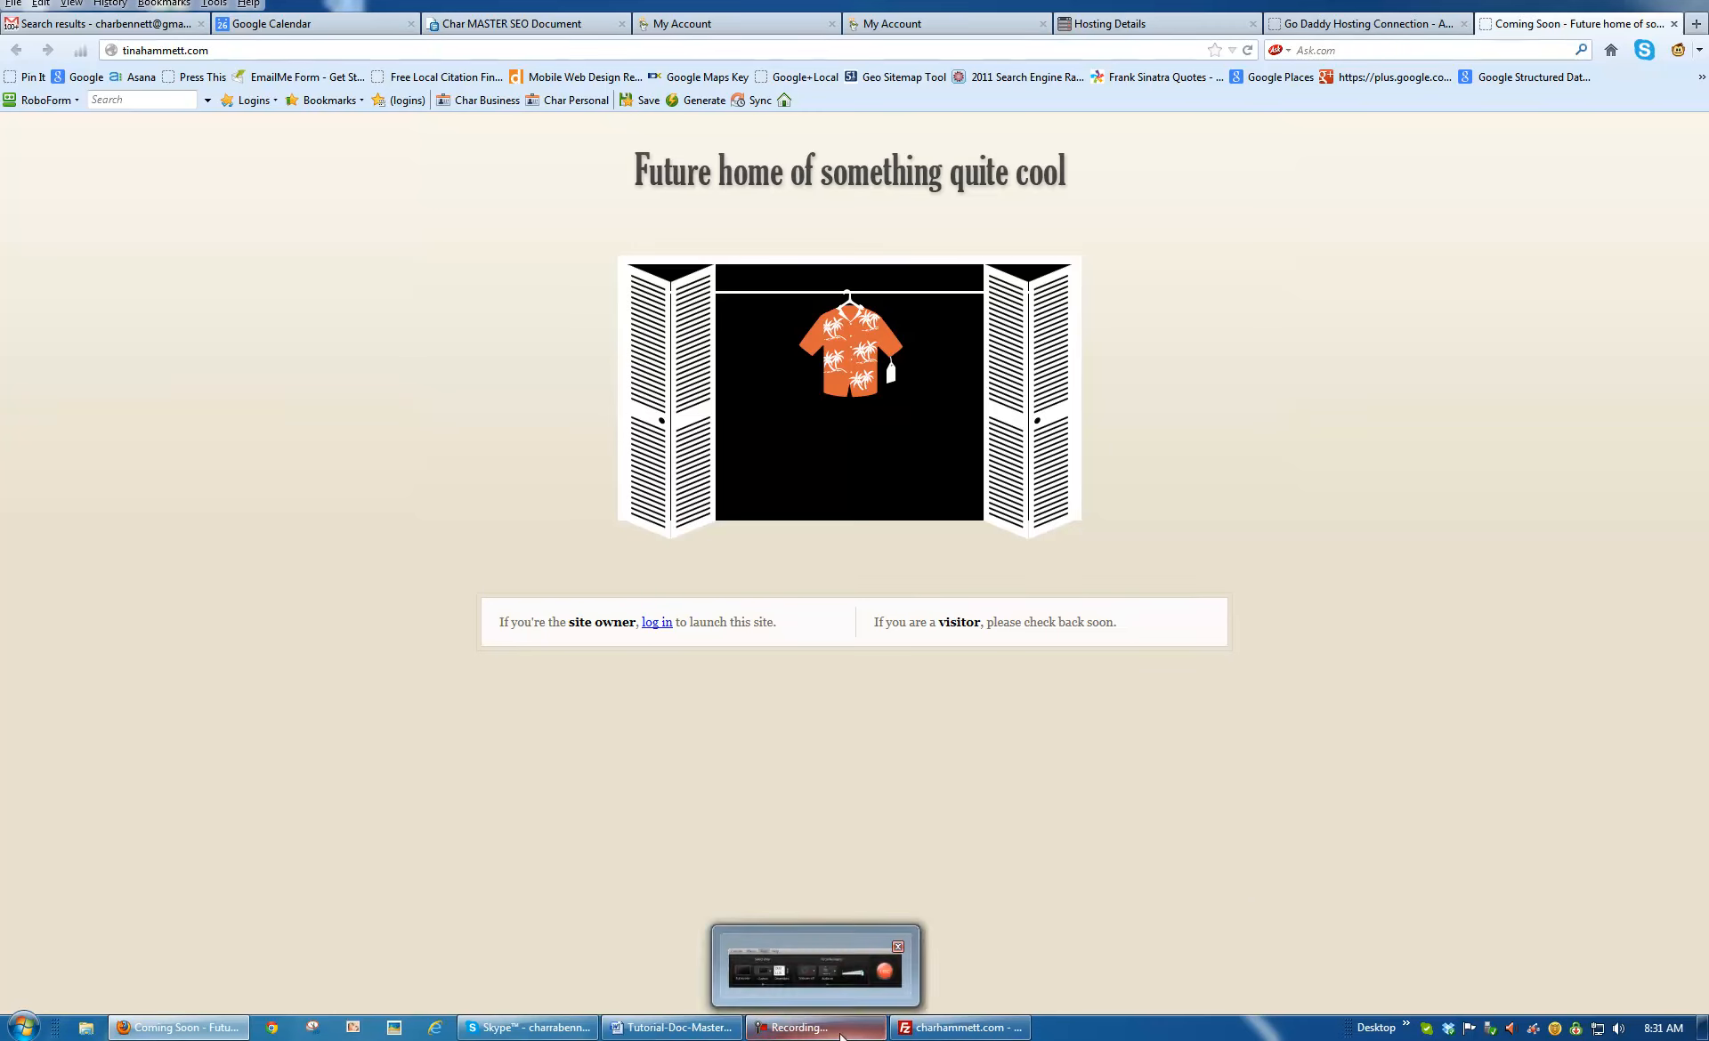